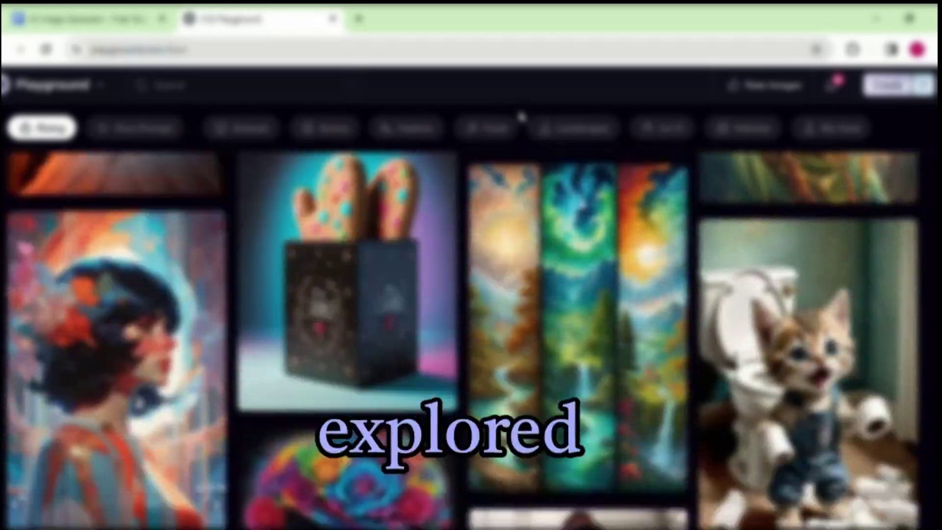
Step: Scroll down through the Playground AI community gallery of AI-generated artwork
{"action": "scroll", "coordinate": [521, 117], "scroll_direction": "down", "scroll_amount": 20}
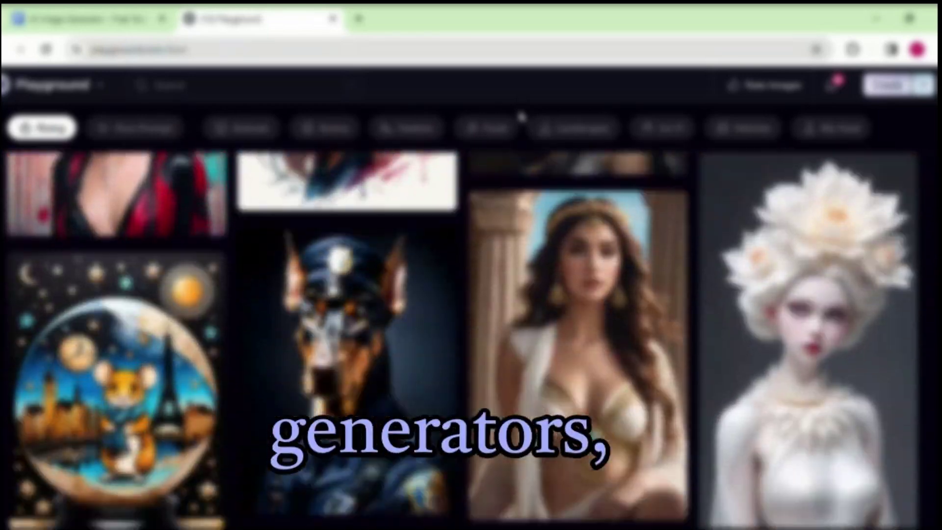
{"action": "scroll", "coordinate": [521, 117], "scroll_direction": "down", "scroll_amount": 20}
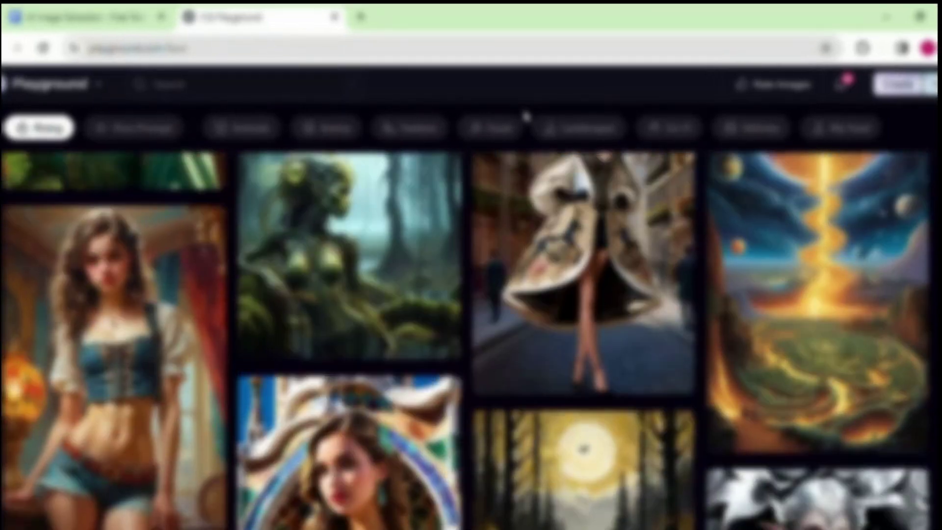
{"action": "scroll", "coordinate": [526, 116], "scroll_direction": "down", "scroll_amount": 5}
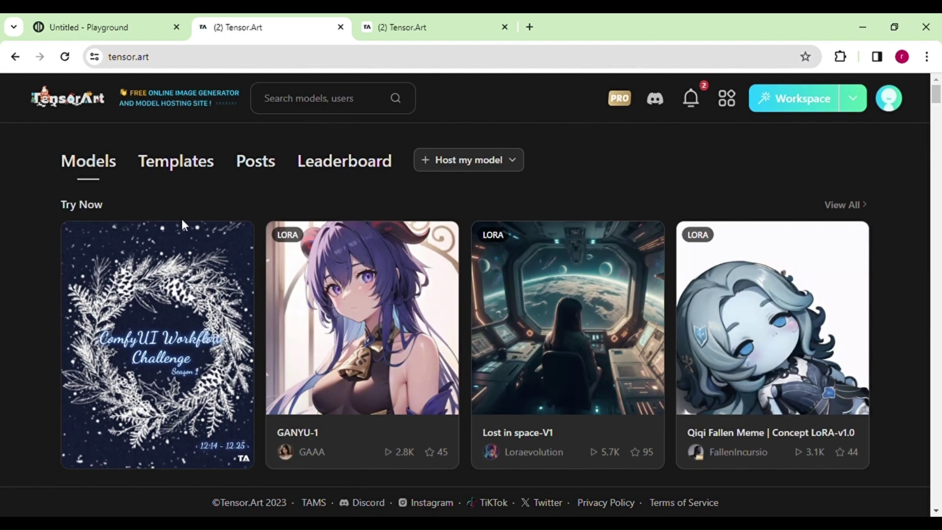
Step: Scroll the Tensor.Art home page to the Trending grid and open the epiCPhotoGasm-X model
{"action": "scroll", "coordinate": [182, 224], "scroll_direction": "down", "scroll_amount": 6}
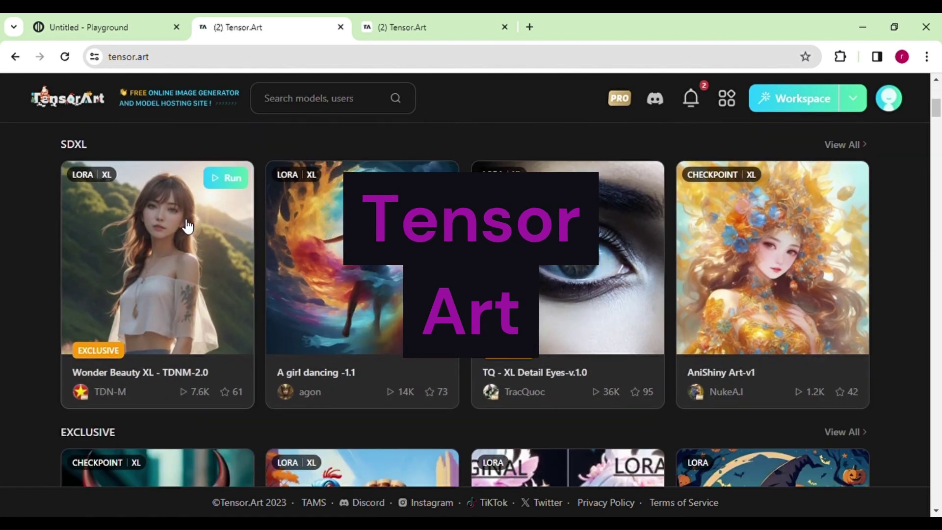
{"action": "scroll", "coordinate": [188, 226], "scroll_direction": "down", "scroll_amount": 10}
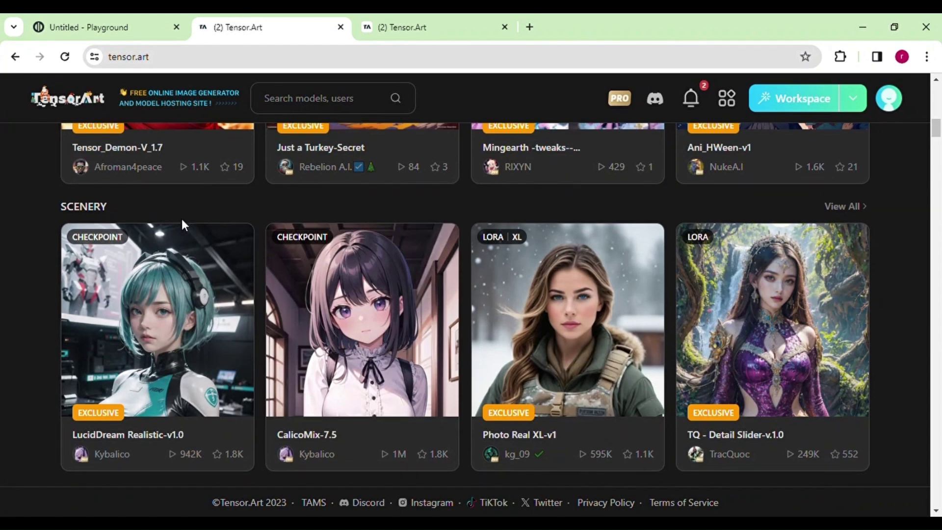
{"action": "scroll", "coordinate": [182, 224], "scroll_direction": "down", "scroll_amount": 12}
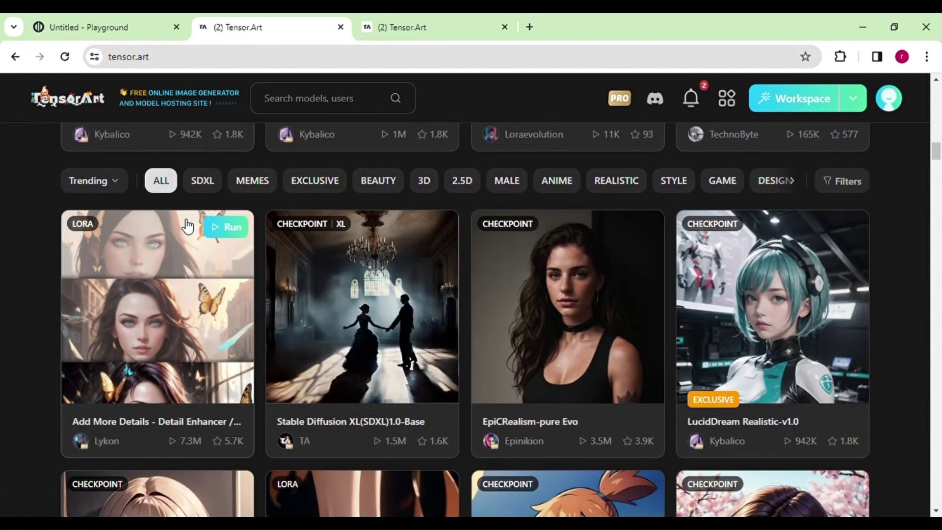
{"action": "scroll", "coordinate": [187, 226], "scroll_direction": "down", "scroll_amount": 8}
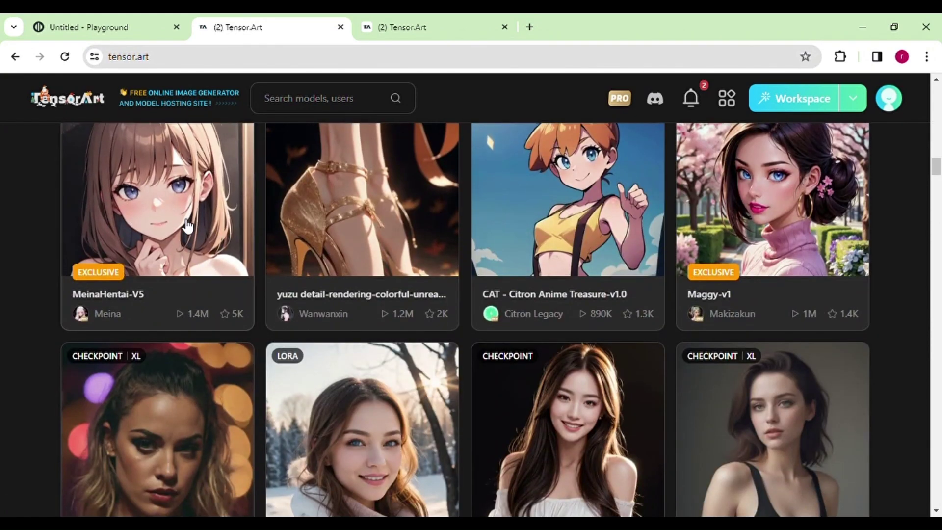
{"action": "scroll", "coordinate": [188, 226], "scroll_direction": "up", "scroll_amount": 8}
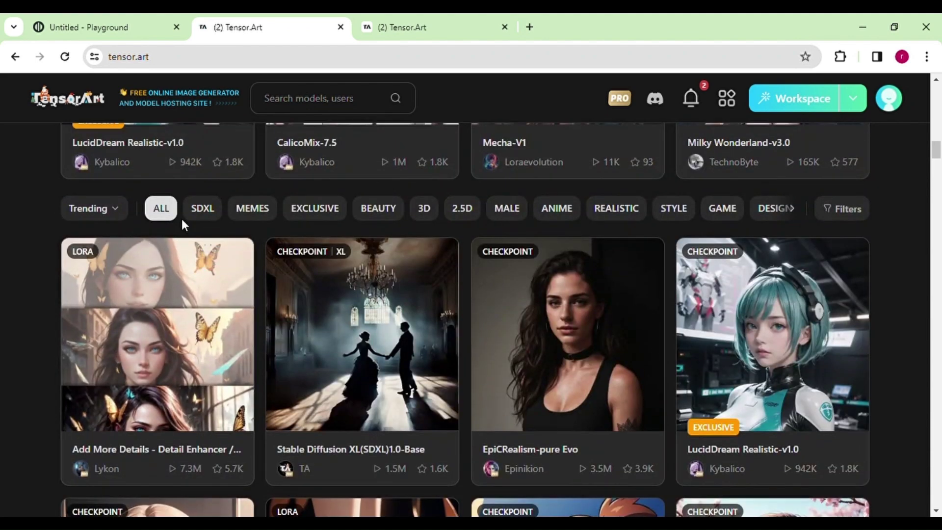
{"action": "mouse_move", "coordinate": [599, 400]}
{"action": "scroll", "coordinate": [598, 399], "scroll_direction": "up", "scroll_amount": 5}
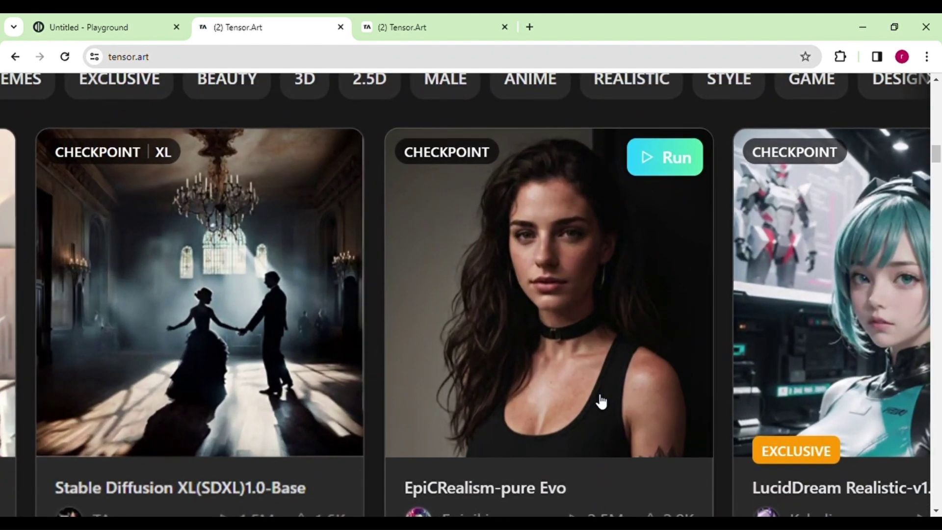
{"action": "scroll", "coordinate": [601, 425], "scroll_direction": "down", "scroll_amount": 5}
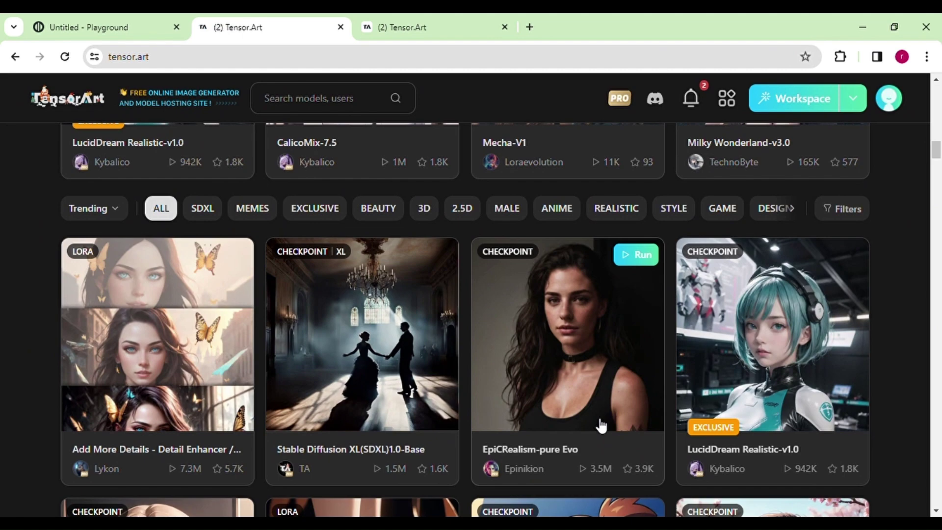
{"action": "scroll", "coordinate": [601, 425], "scroll_direction": "down", "scroll_amount": 15}
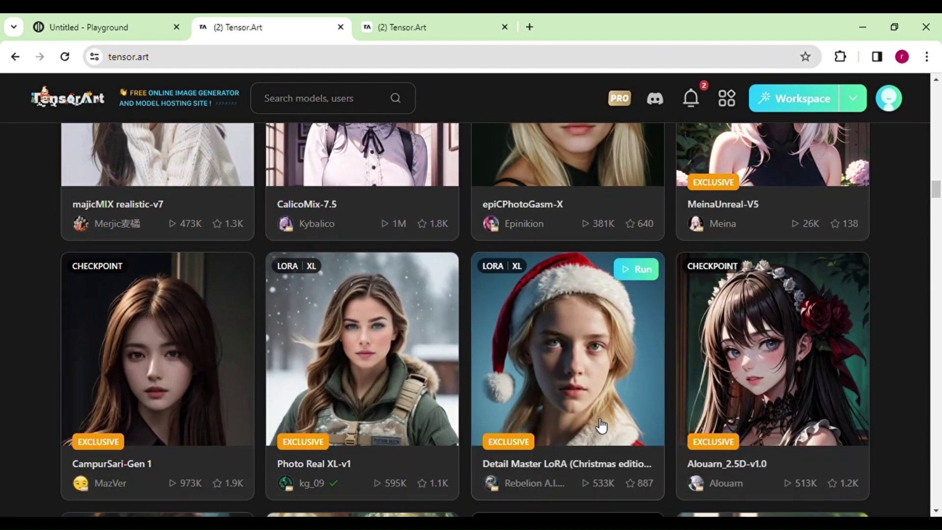
{"action": "scroll", "coordinate": [602, 425], "scroll_direction": "up", "scroll_amount": 3}
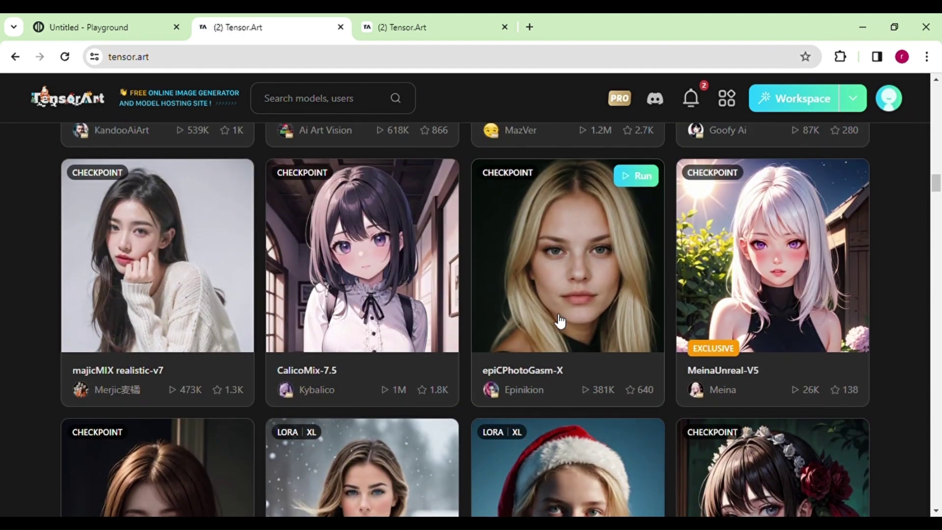
{"action": "left_click", "coordinate": [646, 387]}
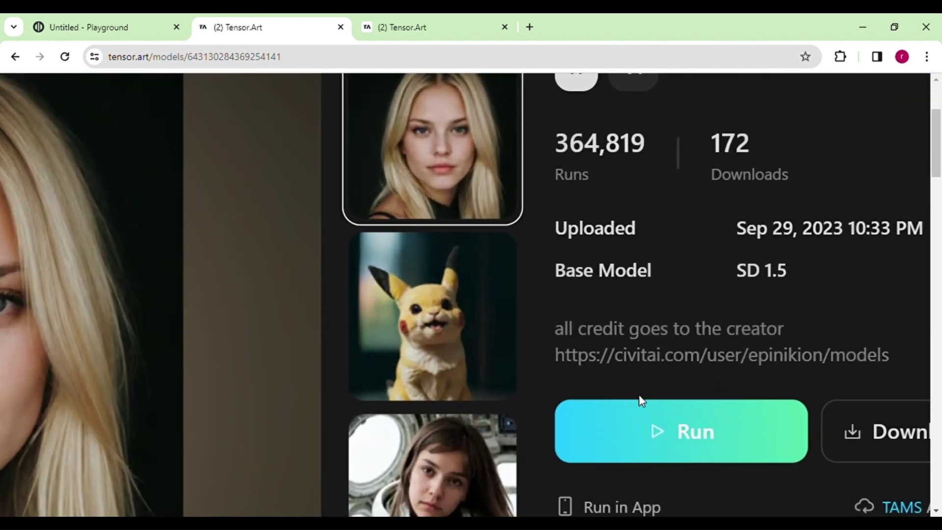
Step: Run epiCPhotoGasm-X, correct 'coffe' to 'coffee' in the prompt, and generate the image
{"action": "left_click", "coordinate": [666, 428]}
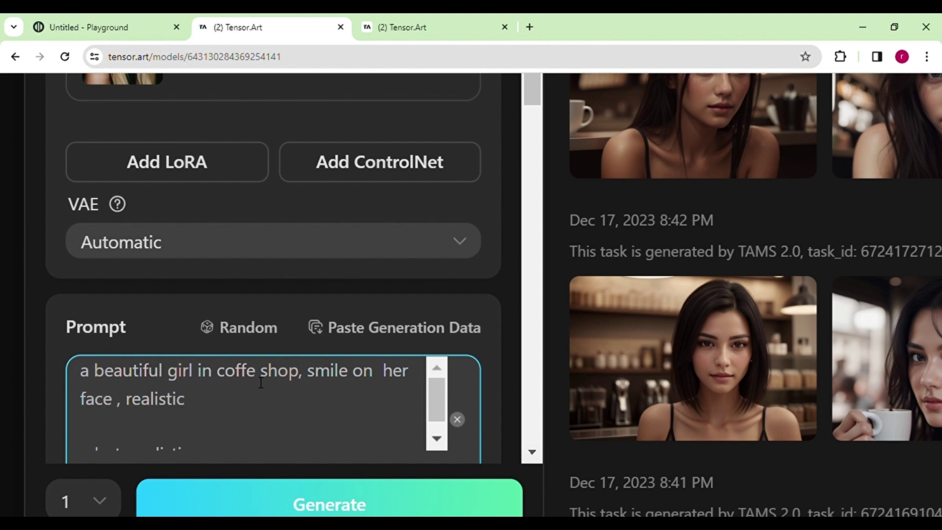
{"action": "left_click", "coordinate": [261, 382]}
{"action": "type", "text": "e"}
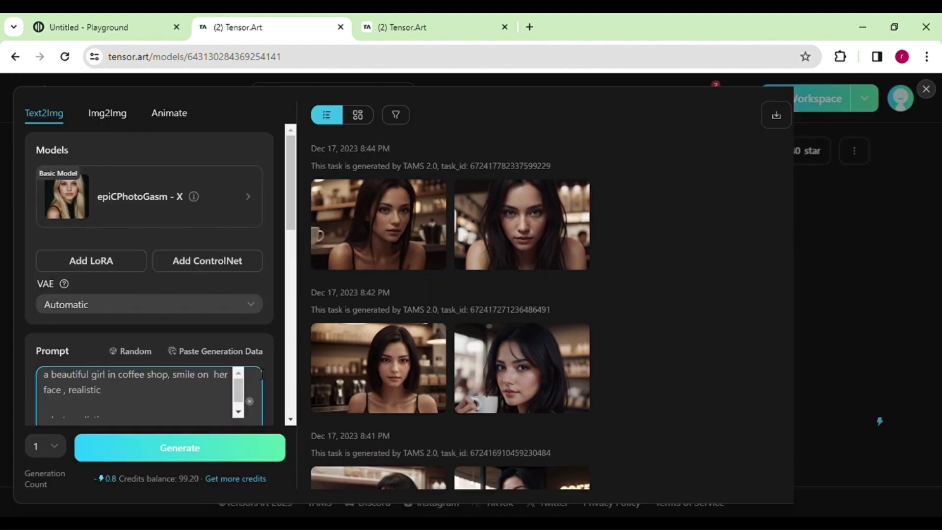
{"action": "left_click", "coordinate": [216, 444]}
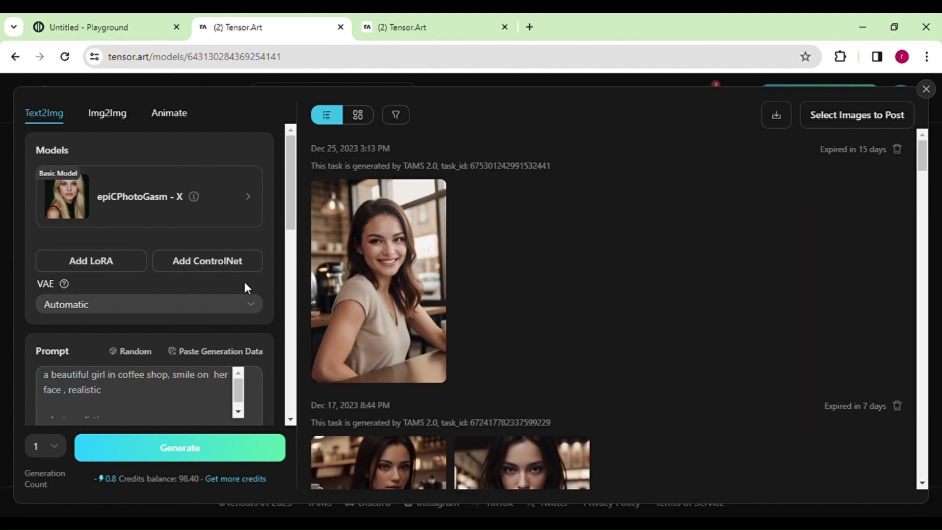
Step: View the newest coffee-shop girl image full size, then close the lightbox
{"action": "mouse_move", "coordinate": [371, 227]}
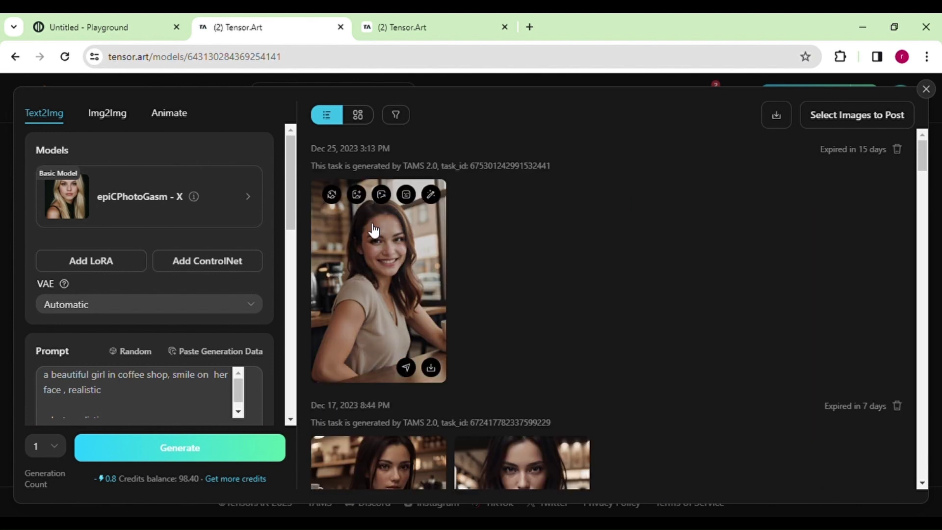
{"action": "left_click", "coordinate": [374, 230]}
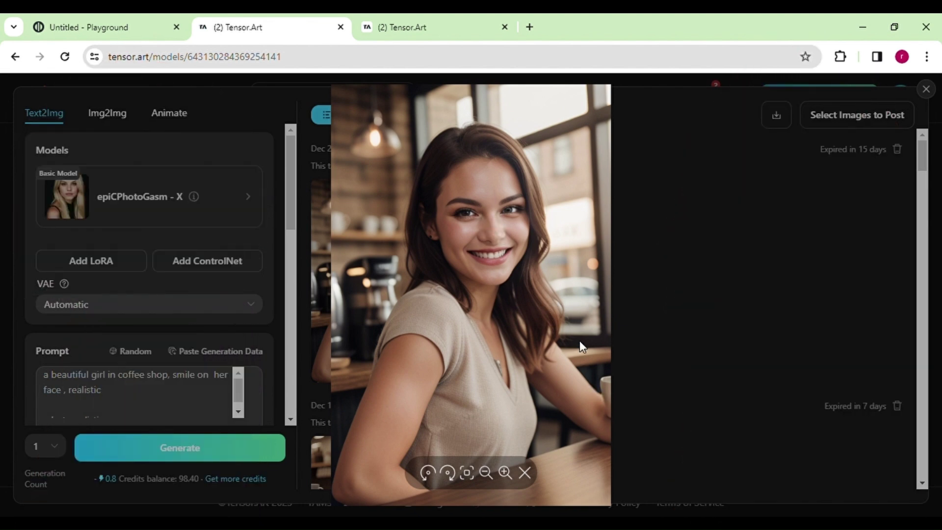
{"action": "left_click", "coordinate": [642, 391]}
{"action": "left_click_drag", "start_coordinate": [393, 393], "coordinate": [395, 356]}
{"action": "scroll", "coordinate": [336, 463], "scroll_direction": "down", "scroll_amount": 5}
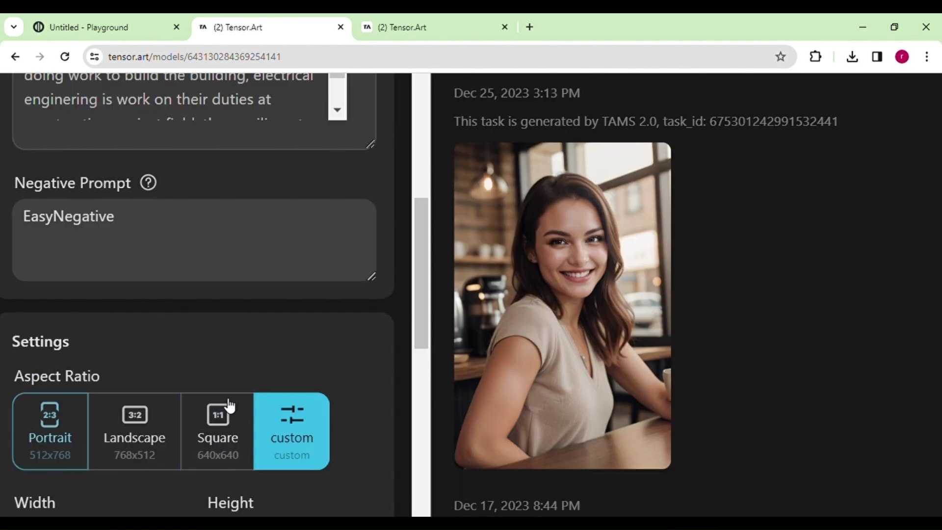
Step: Generate a Portrait 512x768 construction-worker image and preview it enlarged
{"action": "left_click", "coordinate": [62, 421]}
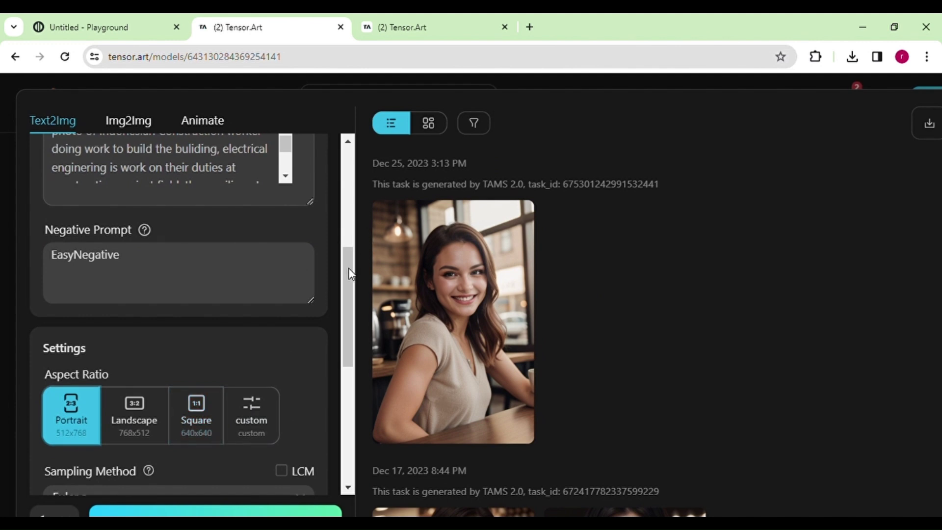
{"action": "left_click_drag", "start_coordinate": [349, 268], "coordinate": [357, 328]}
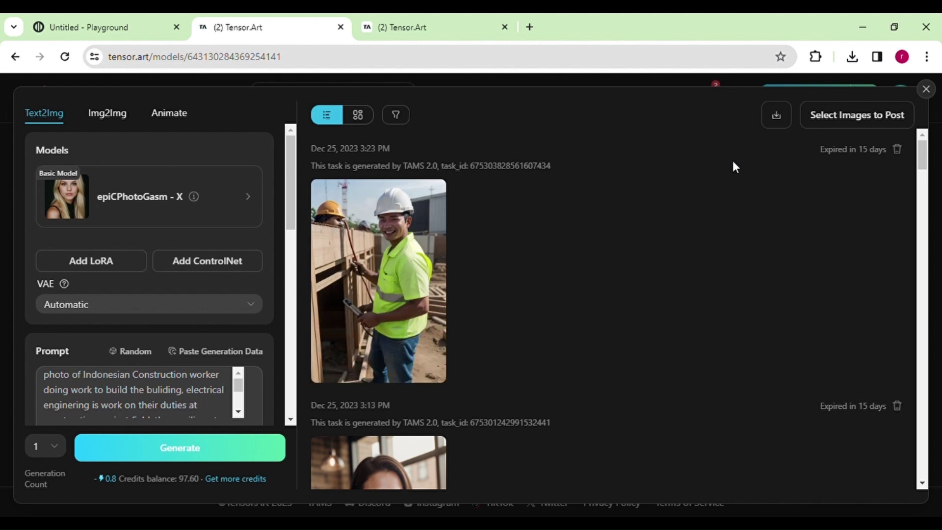
{"action": "mouse_move", "coordinate": [373, 265]}
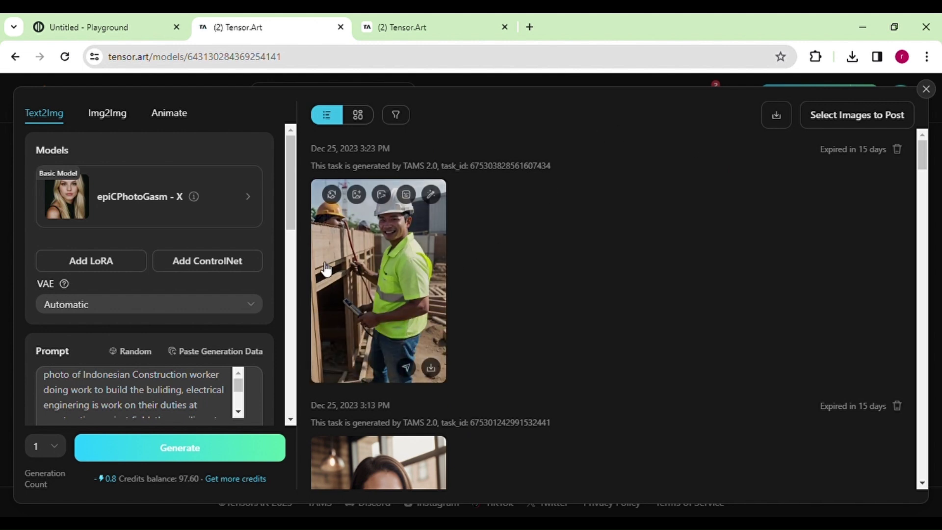
{"action": "left_click", "coordinate": [374, 264]}
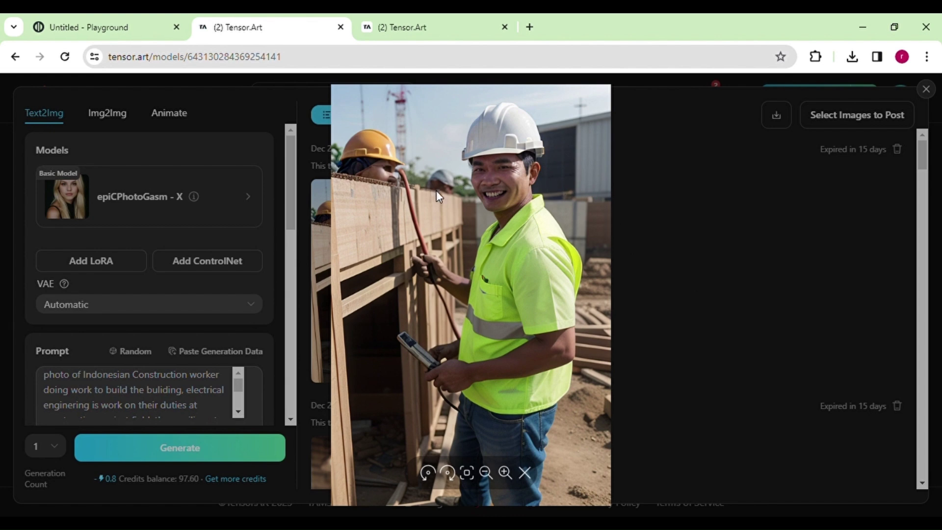
{"action": "key", "text": "Escape"}
Step: Add 'girl' after 'Indonesian' in the prompt, start a new line, and generate
{"action": "left_click", "coordinate": [128, 374]}
{"action": "type", "text": "gi "}
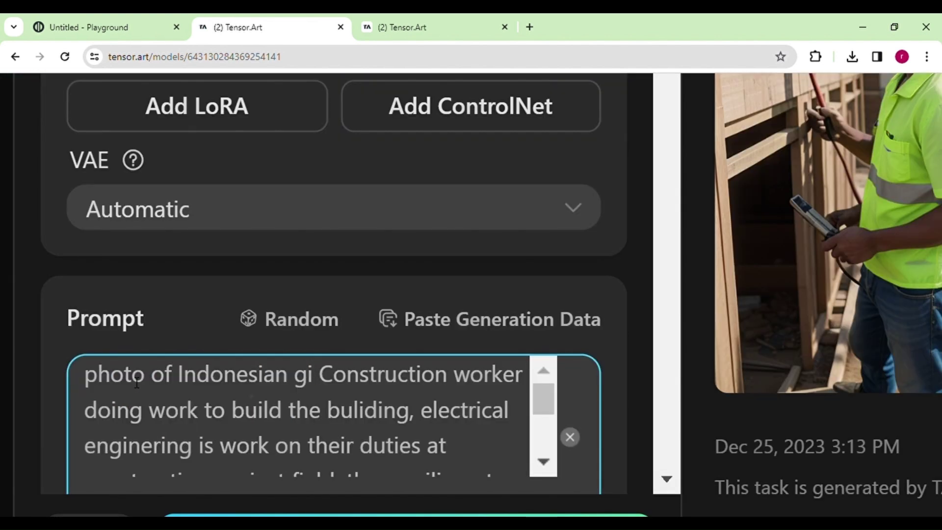
{"action": "type", "text": "rl"}
{"action": "key", "text": "Return"}
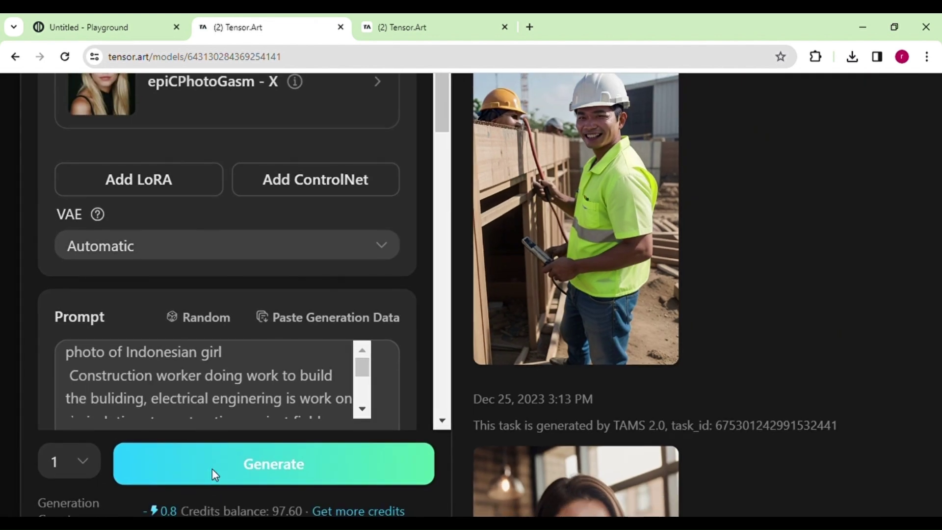
{"action": "left_click", "coordinate": [212, 469]}
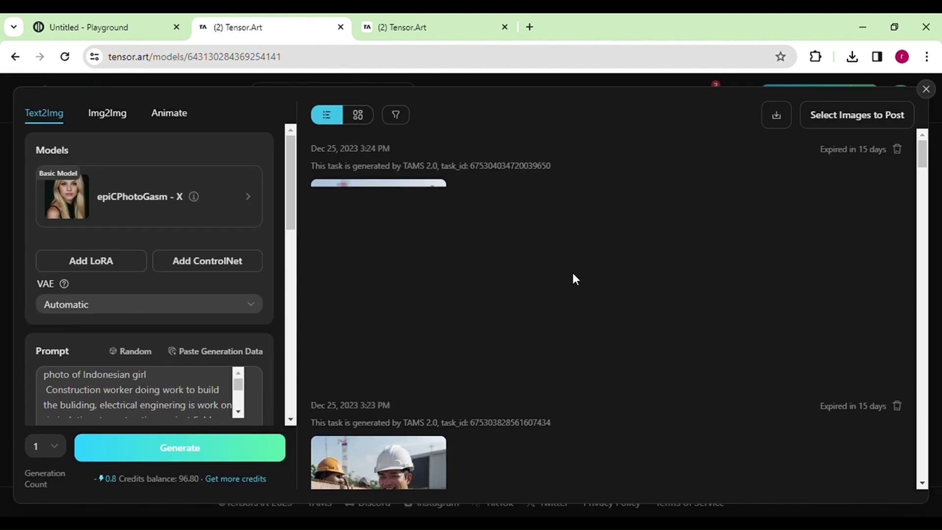
{"action": "mouse_move", "coordinate": [393, 255]}
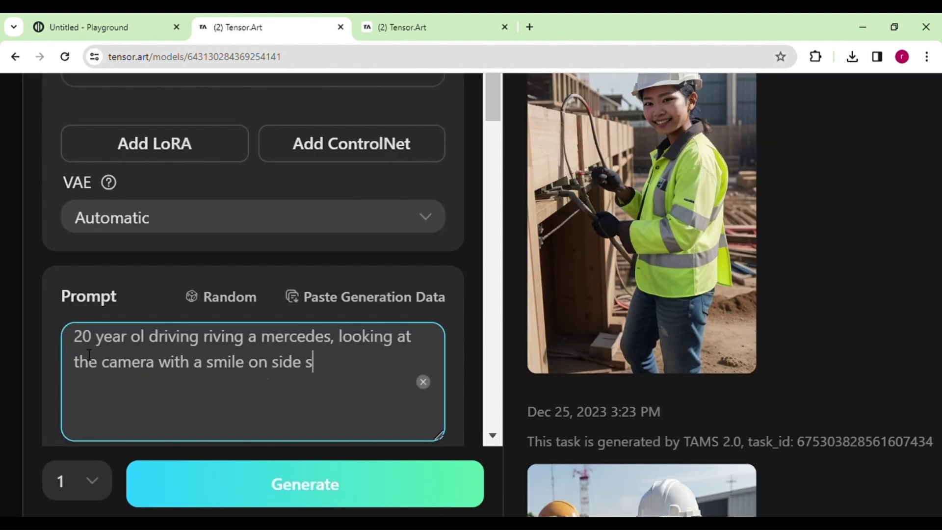
Step: Finish the driving prompt with 'beautiful car interior, ultrarealistic, photorealistic, detailed' and generate
{"action": "type", "text": "eat, beautiful car interior me"}
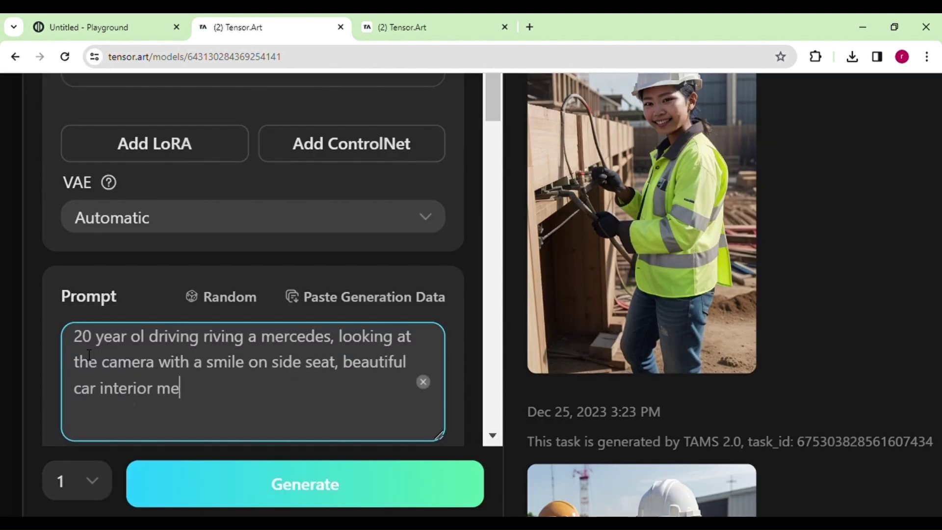
{"action": "type", "text": "dium lightning, ultrarealistic, pho"}
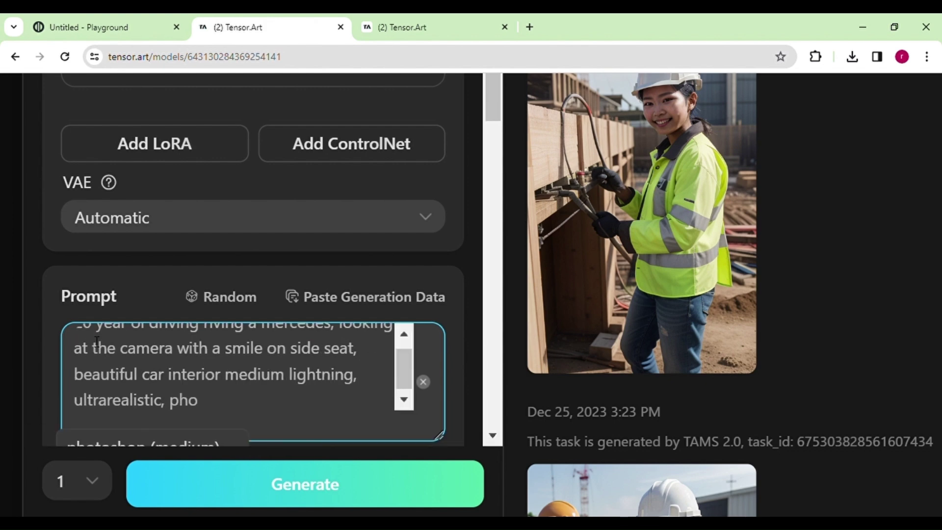
{"action": "type", "text": "torealistic,realism, drtaile"}
{"action": "key", "text": "BackSpace"}
{"action": "key", "text": "BackSpace"}
{"action": "key", "text": "BackSpace"}
{"action": "key", "text": "BackSpace"}
{"action": "key", "text": "BackSpace"}
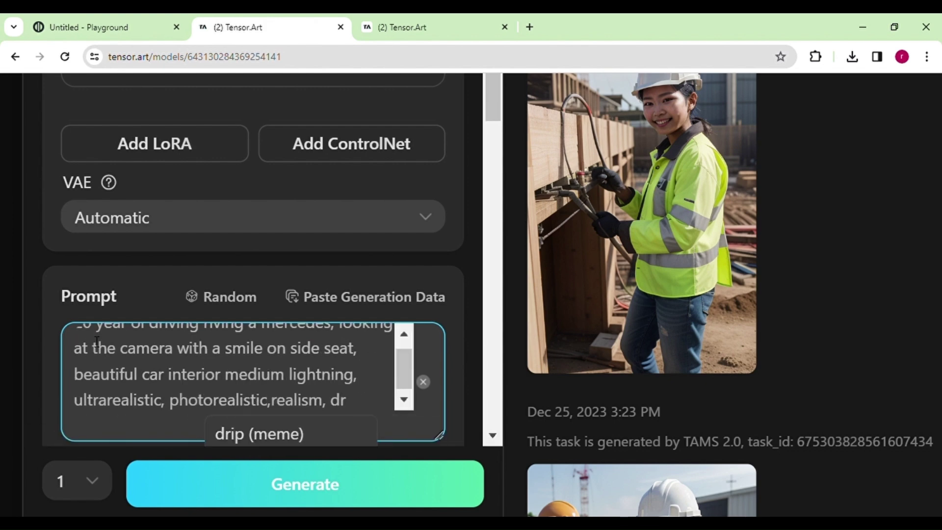
{"action": "key", "text": "BackSpace"}
{"action": "type", "text": "etailed"}
{"action": "left_click", "coordinate": [294, 481]}
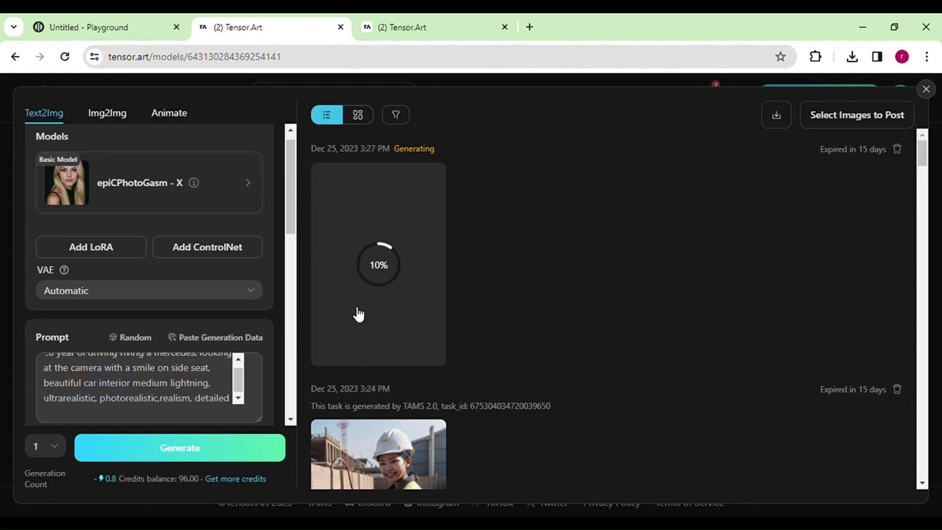
Step: Set Generation Count to 2 and preview the left car image enlarged
{"action": "left_click_drag", "start_coordinate": [287, 196], "coordinate": [301, 381]}
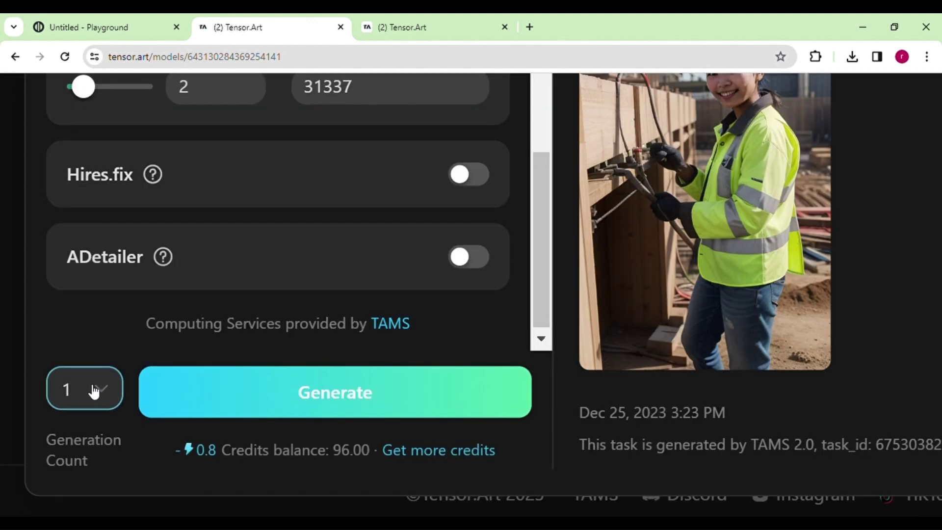
{"action": "left_click", "coordinate": [96, 385]}
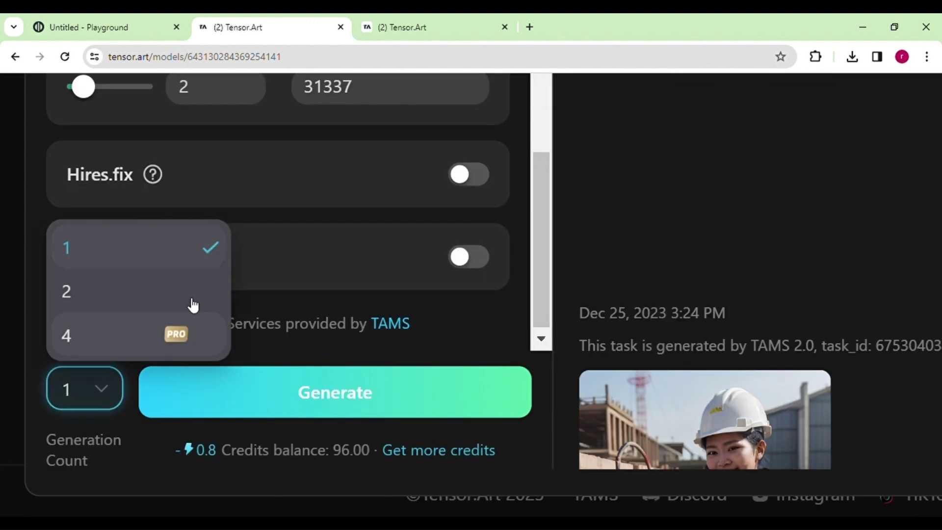
{"action": "left_click", "coordinate": [143, 283]}
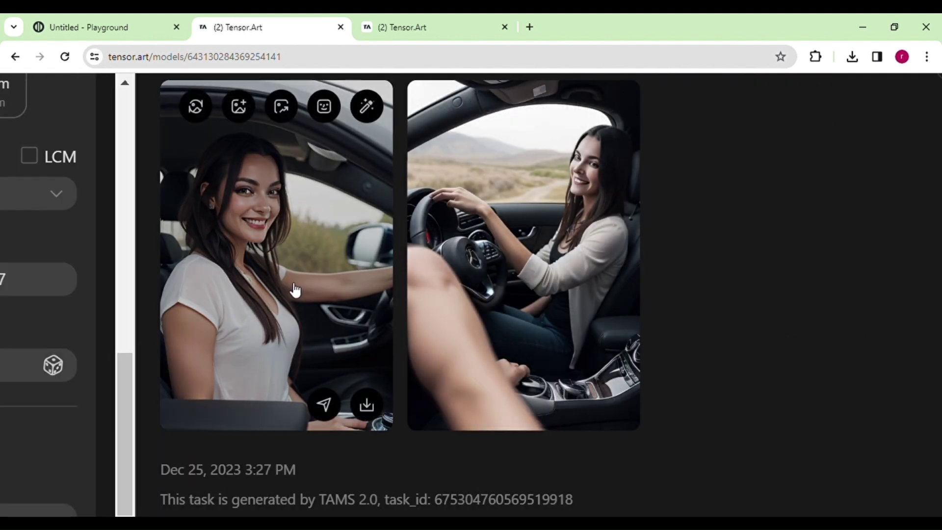
{"action": "left_click", "coordinate": [295, 284]}
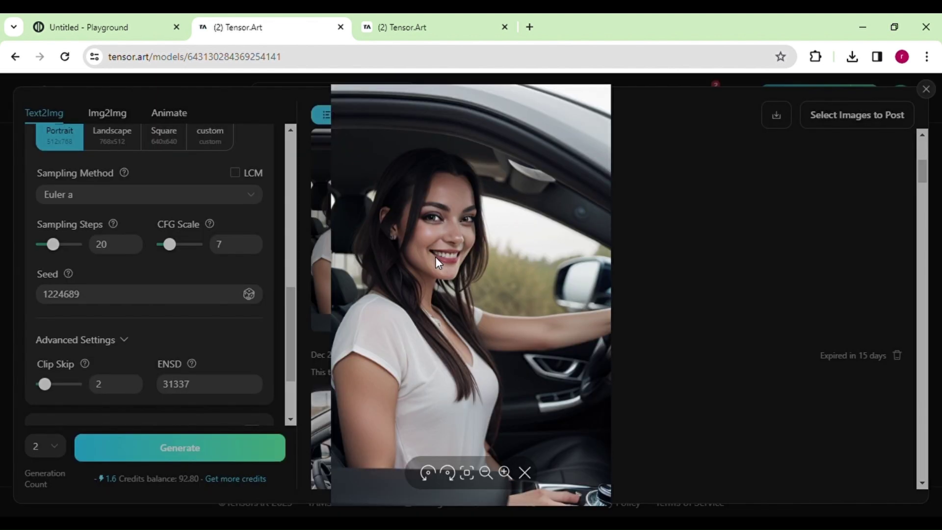
{"action": "left_click", "coordinate": [762, 327]}
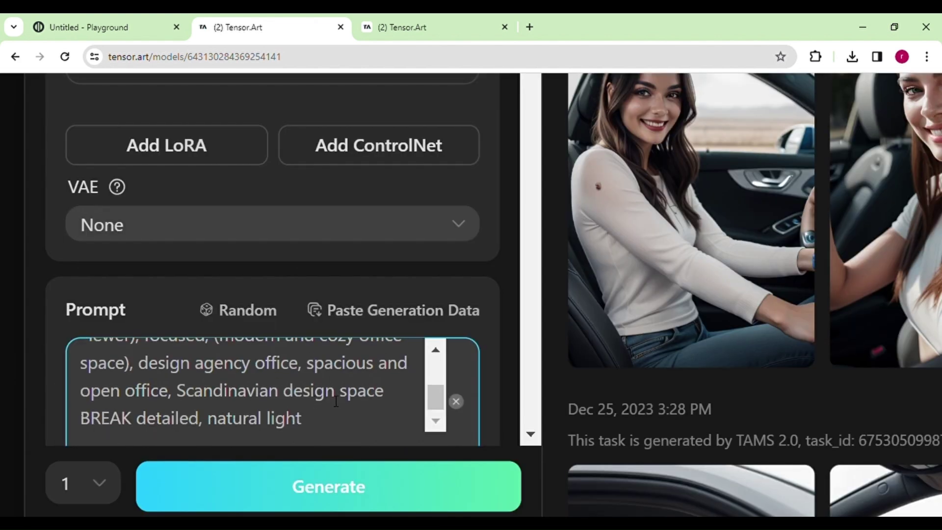
Step: Replace the Scandinavian design space phrase, generate the office images, and open Select Model
{"action": "left_click_drag", "start_coordinate": [379, 399], "coordinate": [177, 395]}
{"action": "type", "text": "rivor"}
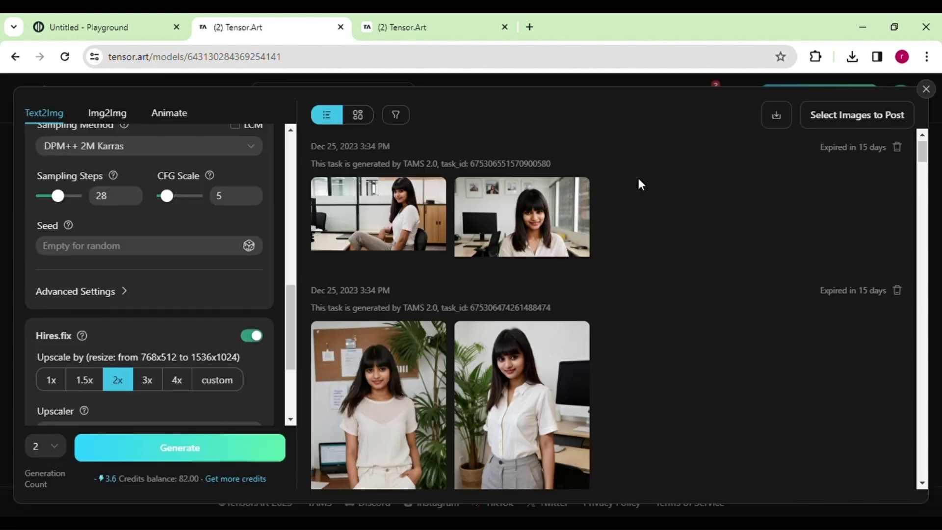
{"action": "mouse_move", "coordinate": [540, 224]}
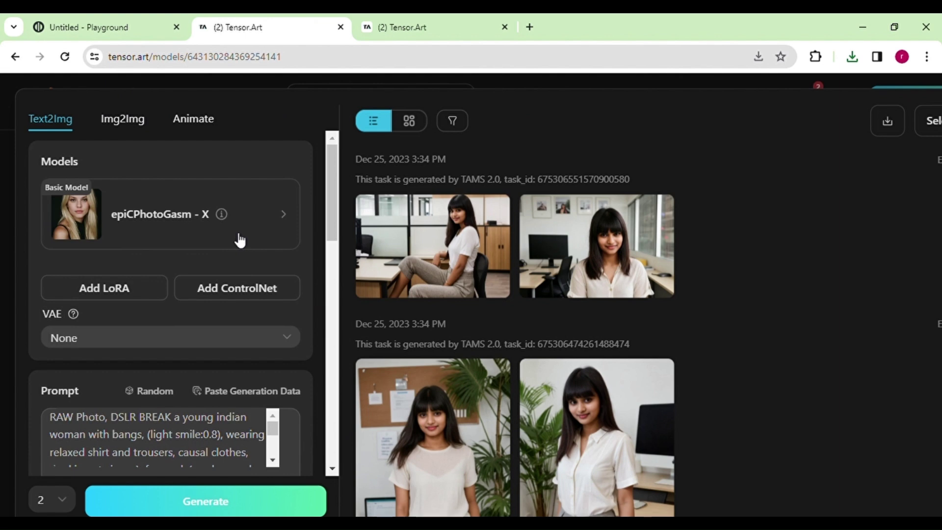
{"action": "left_click", "coordinate": [237, 237]}
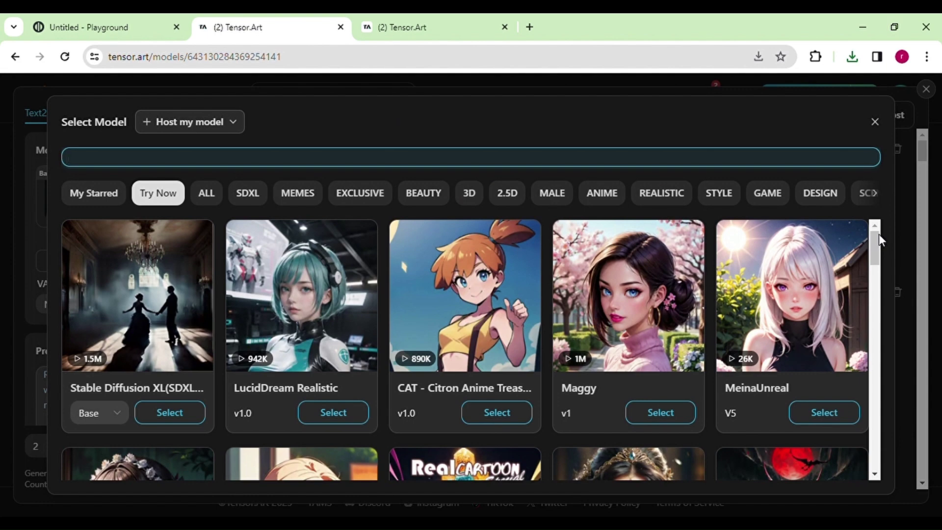
Step: Scroll the Select Model dialog down to reveal more model cards
{"action": "left_click_drag", "start_coordinate": [875, 240], "coordinate": [878, 324]}
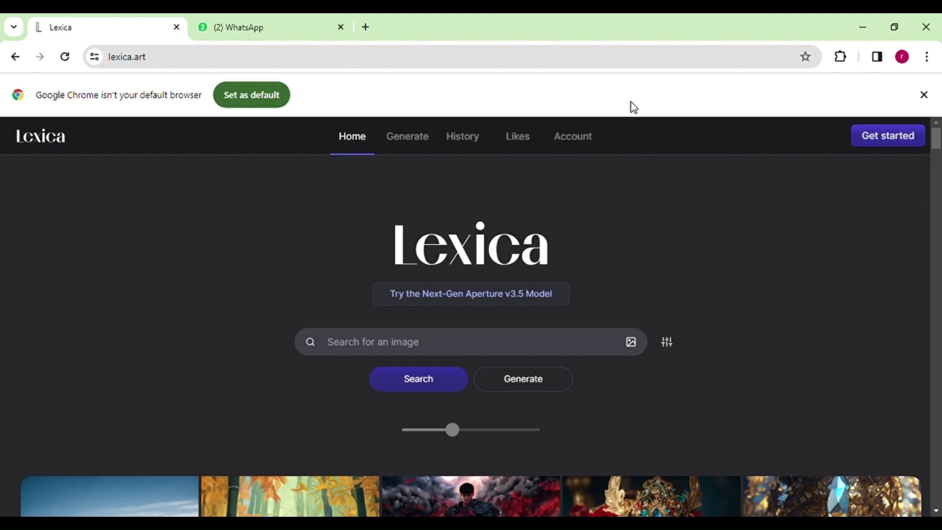
{"action": "scroll", "coordinate": [631, 294], "scroll_direction": "down", "scroll_amount": 15}
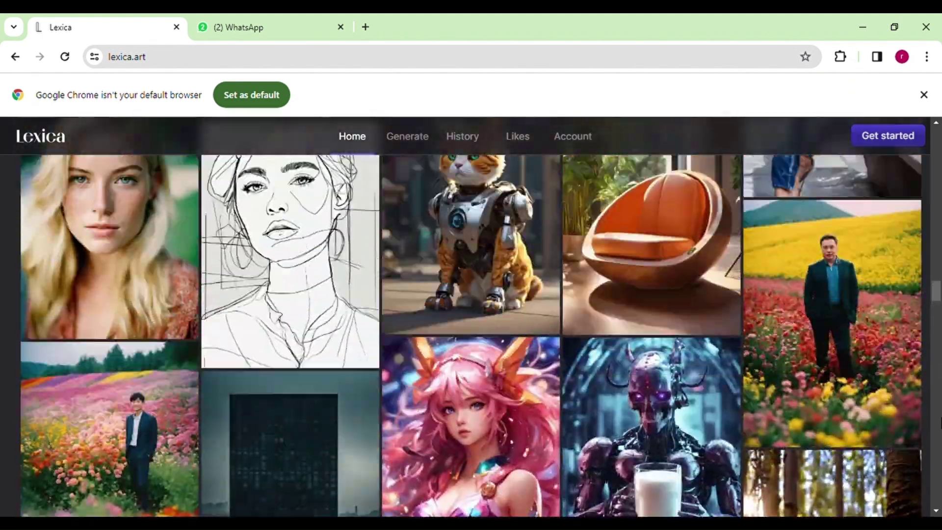
{"action": "scroll", "coordinate": [470, 316], "scroll_direction": "up", "scroll_amount": 15}
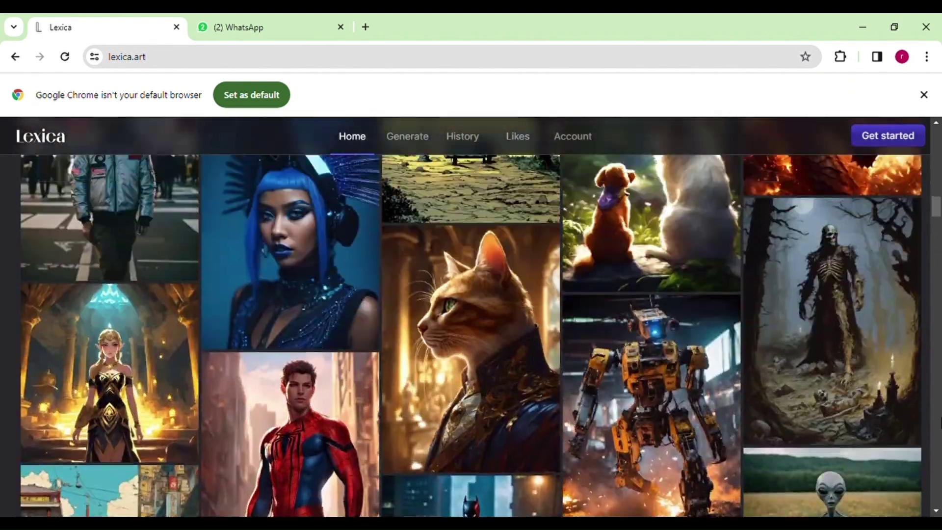
{"action": "scroll", "coordinate": [471, 317], "scroll_direction": "up", "scroll_amount": 15}
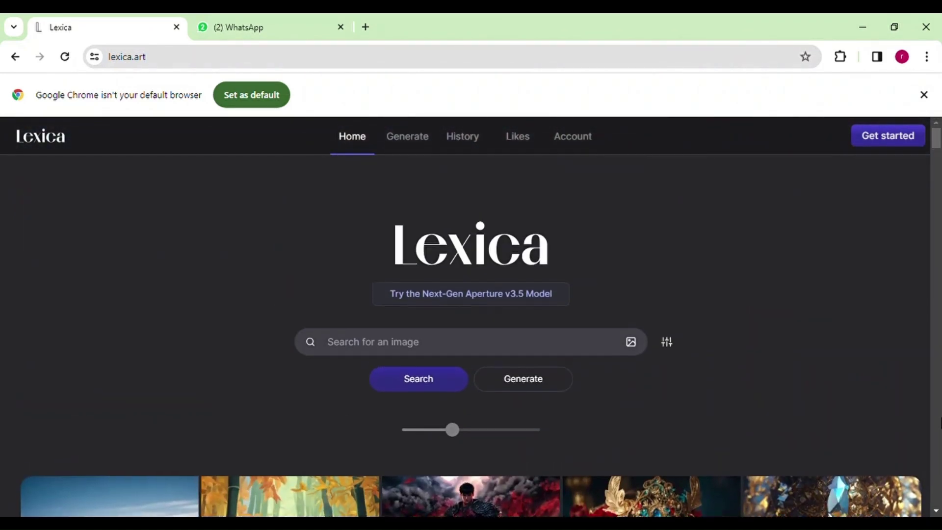
{"action": "scroll", "coordinate": [426, 380], "scroll_direction": "down", "scroll_amount": 1}
{"action": "scroll", "coordinate": [427, 380], "scroll_direction": "up", "scroll_amount": 1}
{"action": "scroll", "coordinate": [430, 377], "scroll_direction": "up", "scroll_amount": 3}
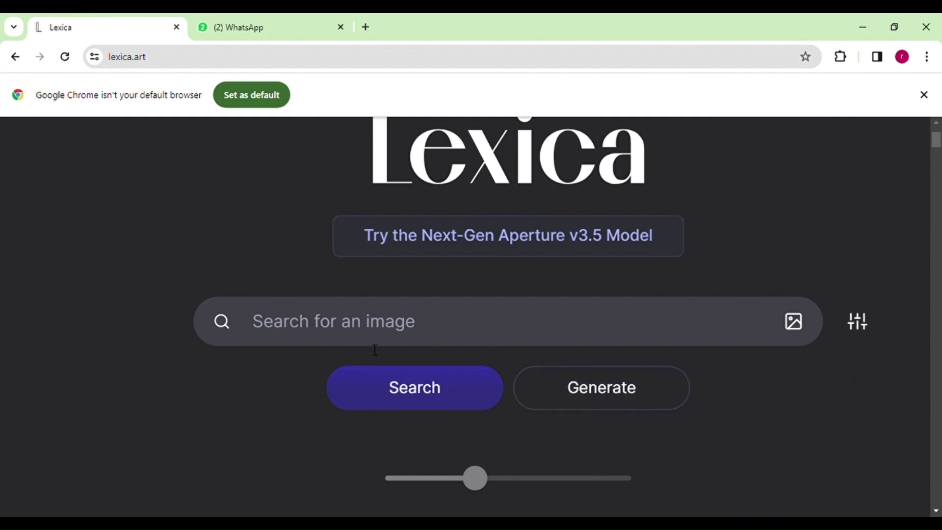
Step: Search Lexica for 'pixar animated' and scroll through the Pixar-style 3D character results
{"action": "left_click", "coordinate": [359, 336]}
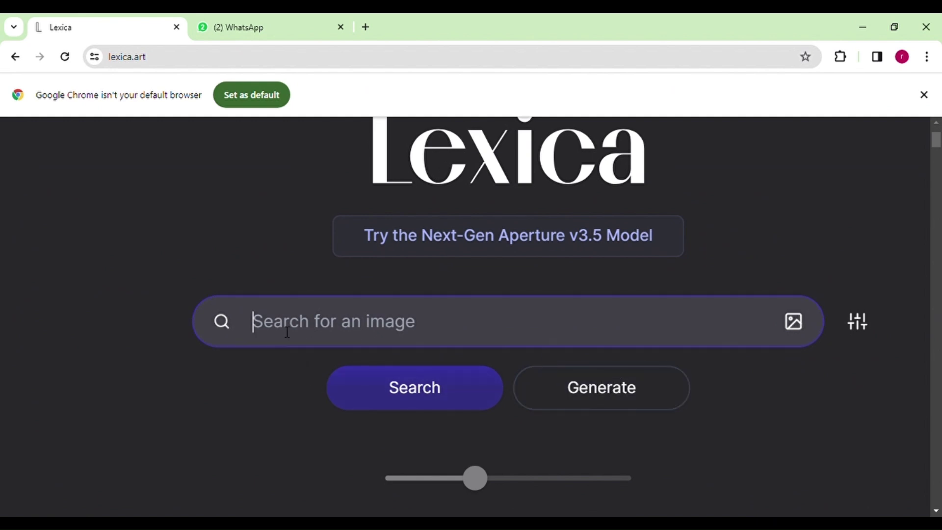
{"action": "type", "text": "p"}
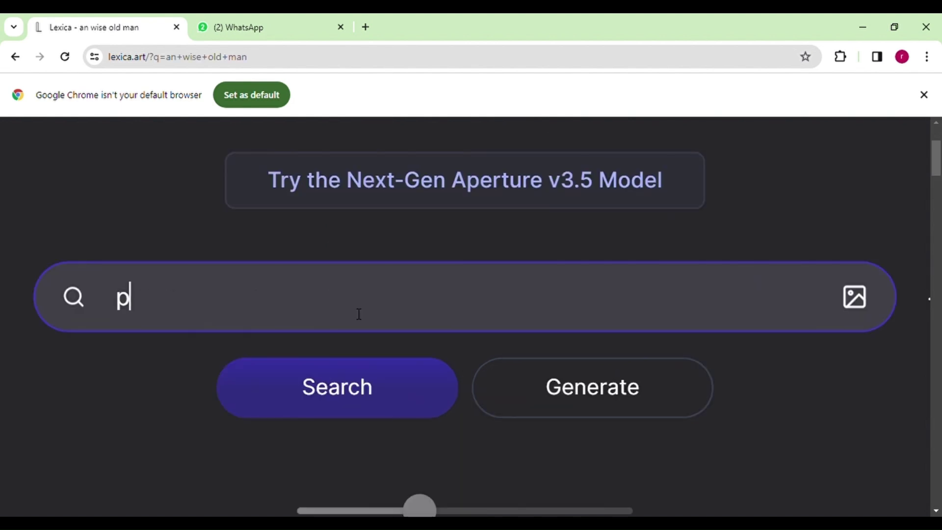
{"action": "type", "text": "ixar animated"}
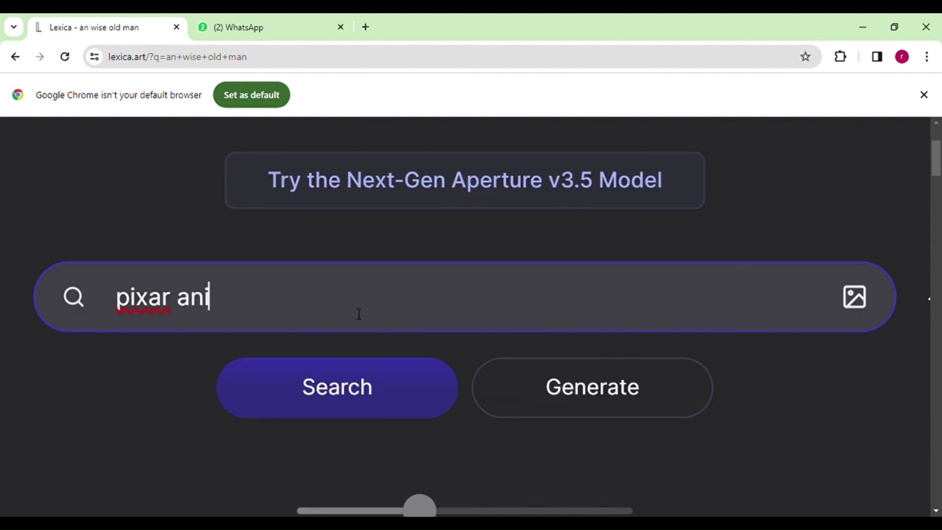
{"action": "left_click", "coordinate": [358, 403]}
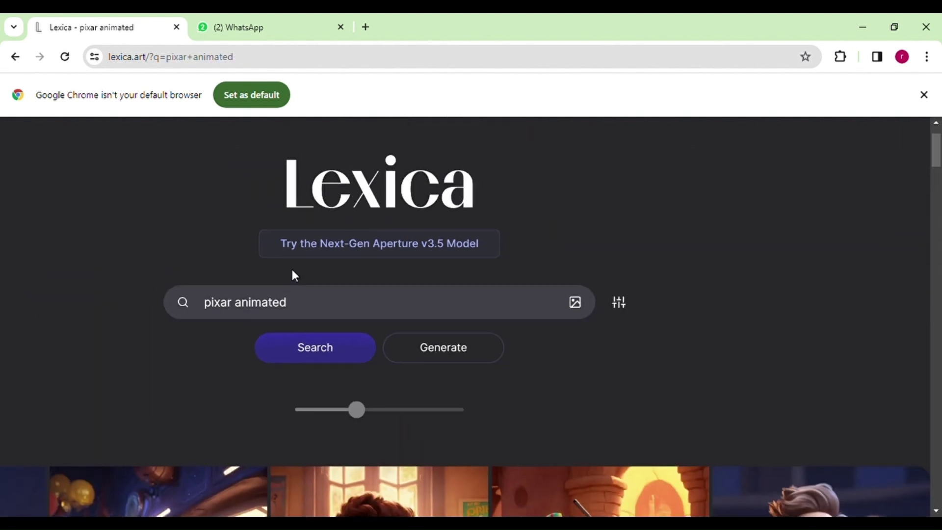
{"action": "scroll", "coordinate": [292, 274], "scroll_direction": "down", "scroll_amount": 5}
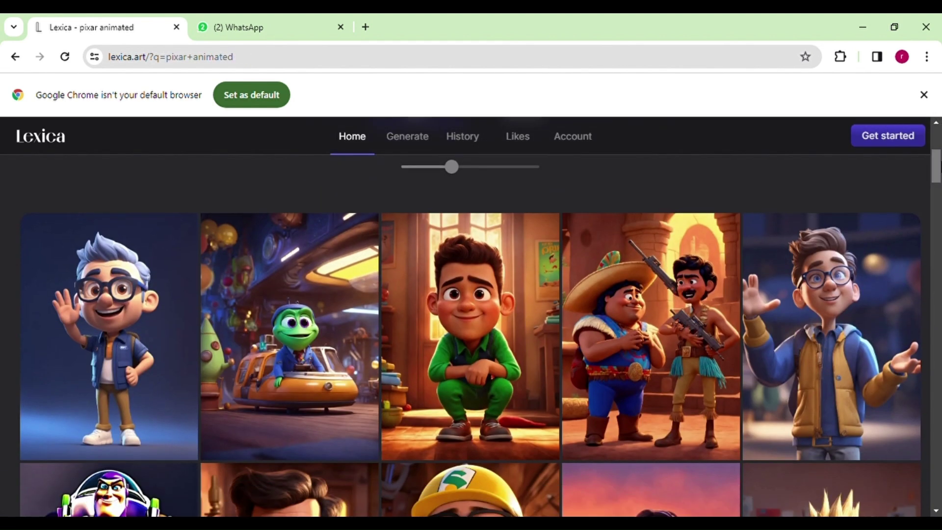
{"action": "scroll", "coordinate": [416, 286], "scroll_direction": "down", "scroll_amount": 5}
{"action": "scroll", "coordinate": [416, 287], "scroll_direction": "down", "scroll_amount": 7}
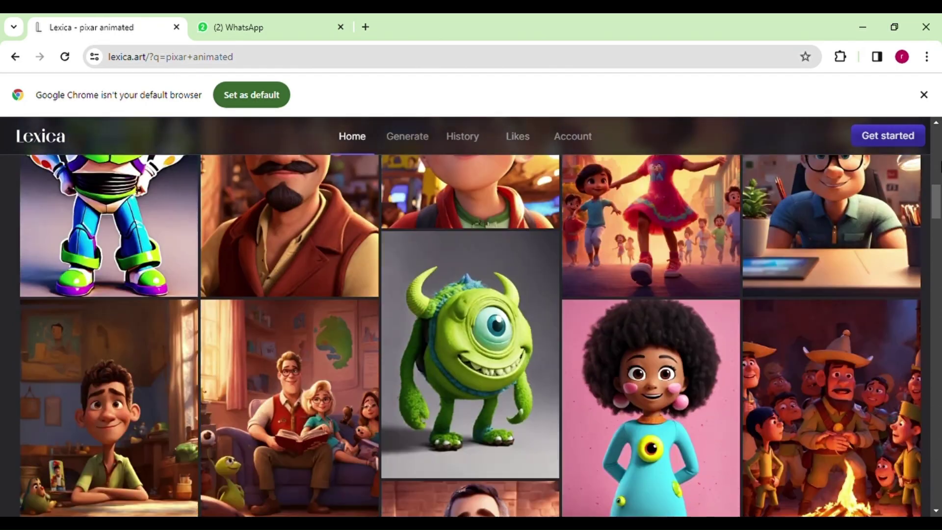
{"action": "scroll", "coordinate": [471, 318], "scroll_direction": "down", "scroll_amount": 15}
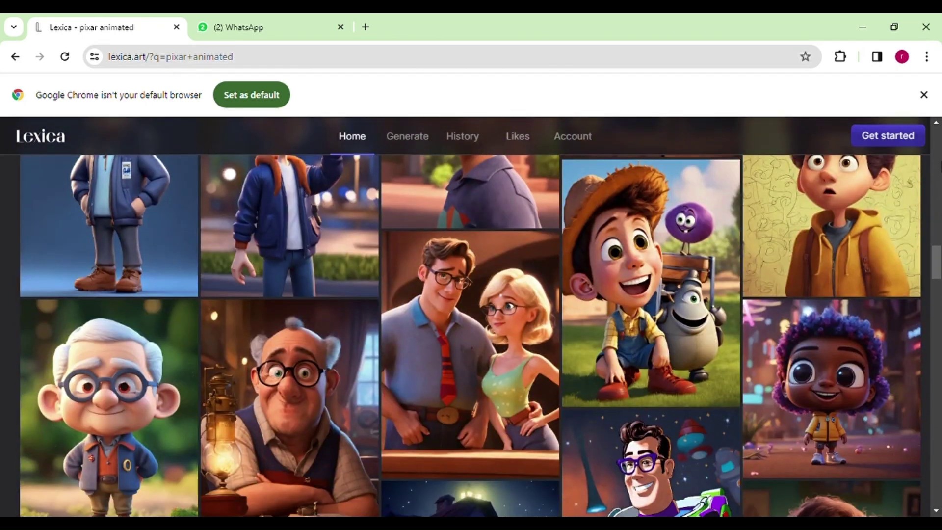
{"action": "scroll", "coordinate": [471, 318], "scroll_direction": "down", "scroll_amount": 10}
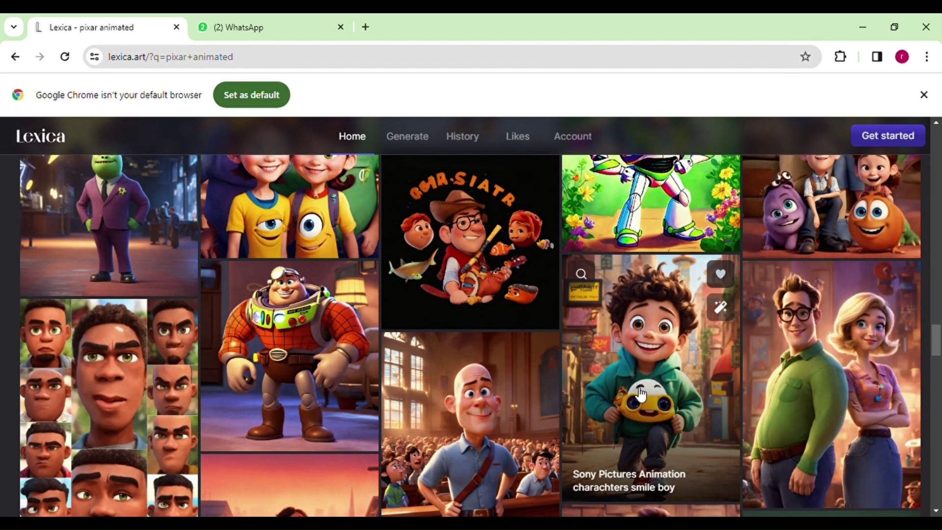
{"action": "left_click", "coordinate": [634, 387]}
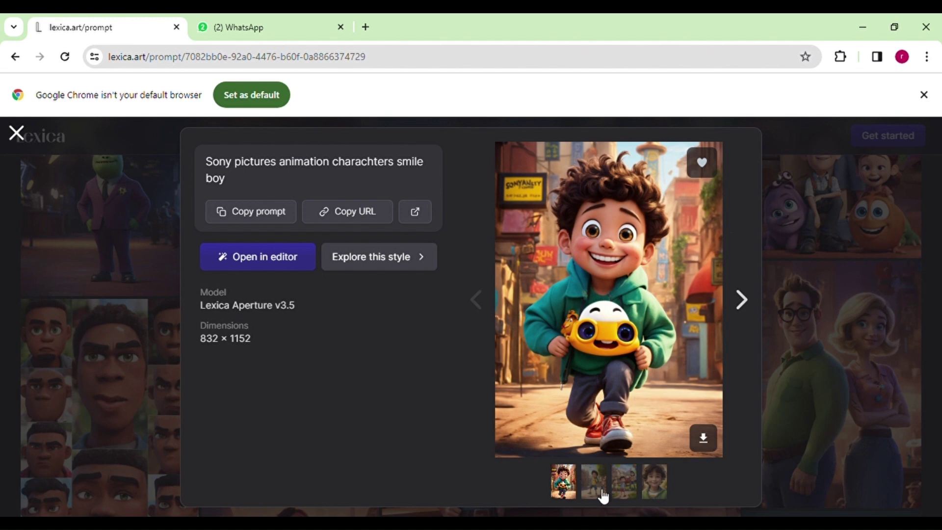
{"action": "scroll", "coordinate": [603, 496], "scroll_direction": "up", "scroll_amount": 3}
{"action": "left_click", "coordinate": [587, 459]}
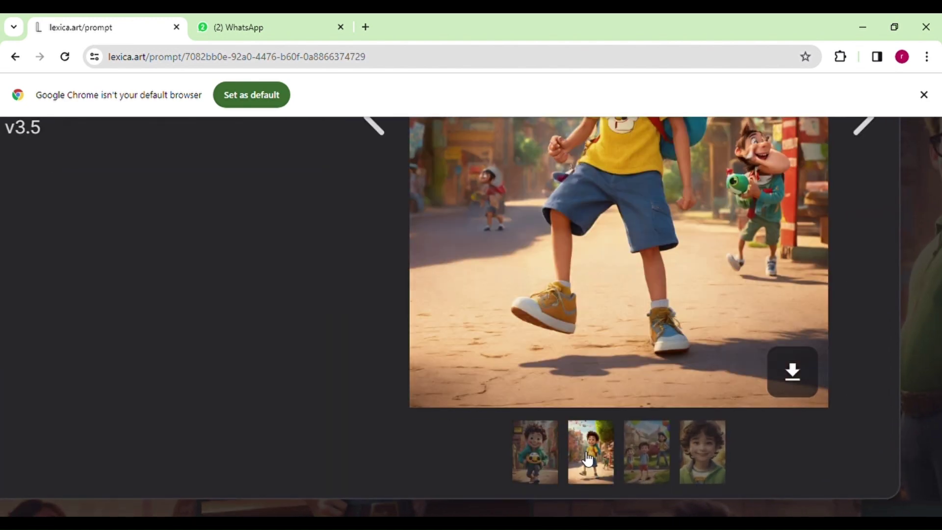
{"action": "scroll", "coordinate": [587, 459], "scroll_direction": "down", "scroll_amount": 3}
{"action": "left_click", "coordinate": [611, 469]}
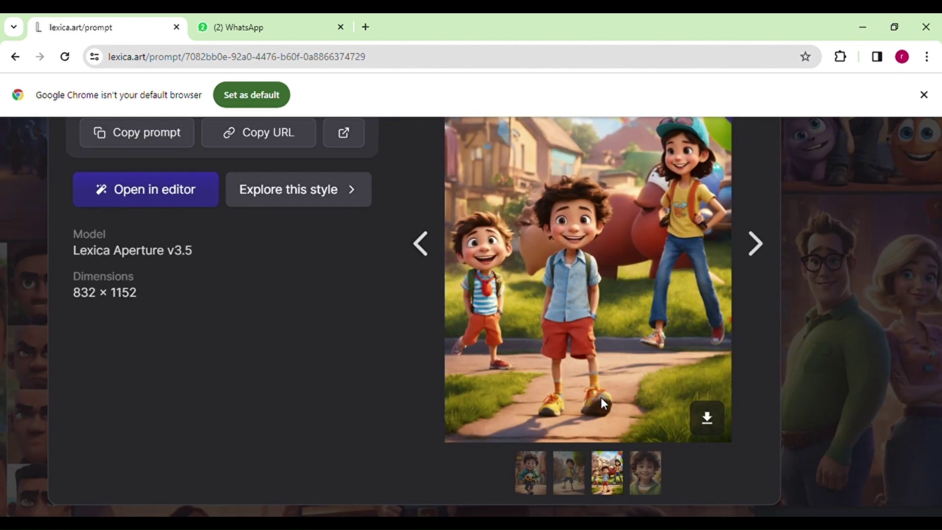
{"action": "left_click", "coordinate": [655, 487]}
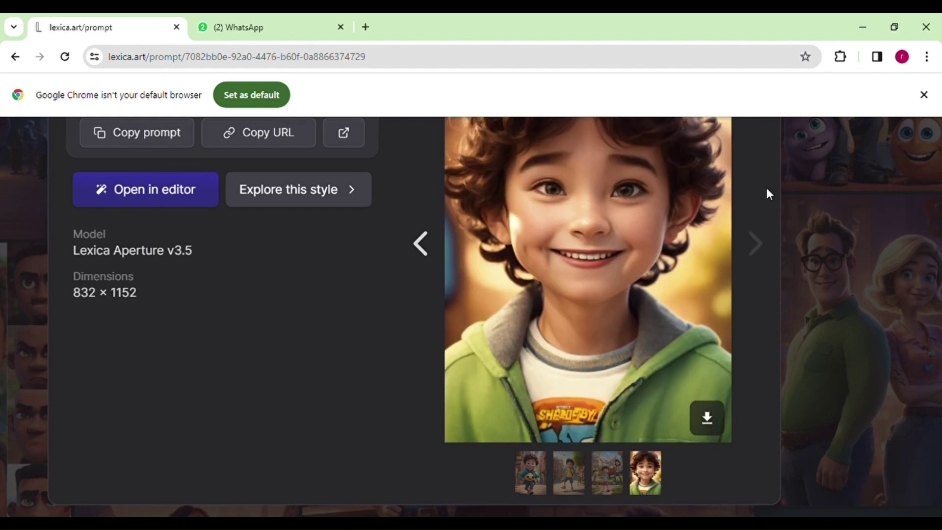
{"action": "left_click", "coordinate": [847, 146]}
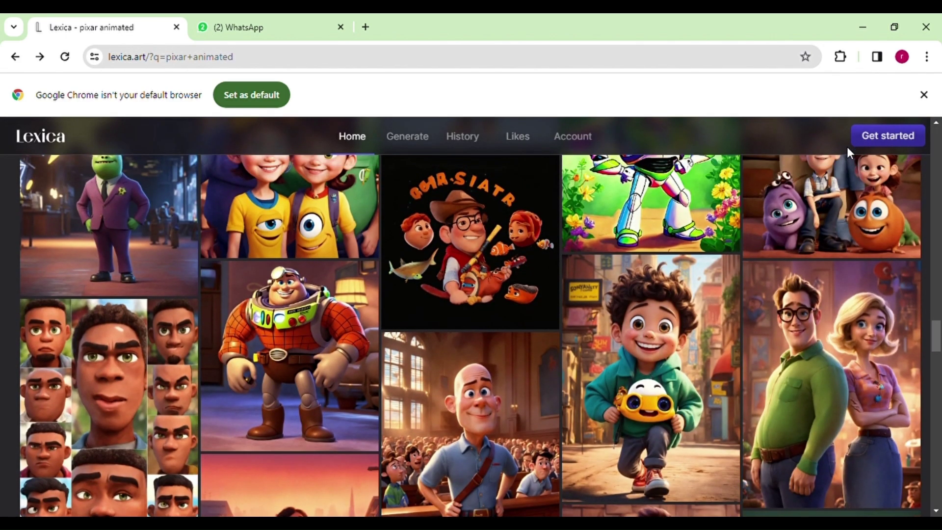
{"action": "scroll", "coordinate": [847, 147], "scroll_direction": "down", "scroll_amount": 5}
Step: Run the 'a girl in forest' search and scroll through the woodland image results
{"action": "scroll", "coordinate": [722, 240], "scroll_direction": "down", "scroll_amount": 10}
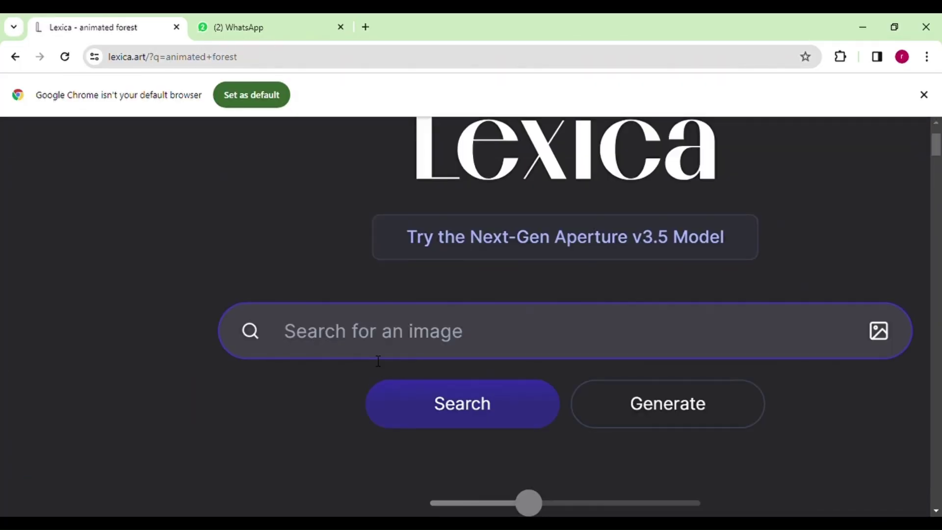
{"action": "type", "text": "a girl in forest"}
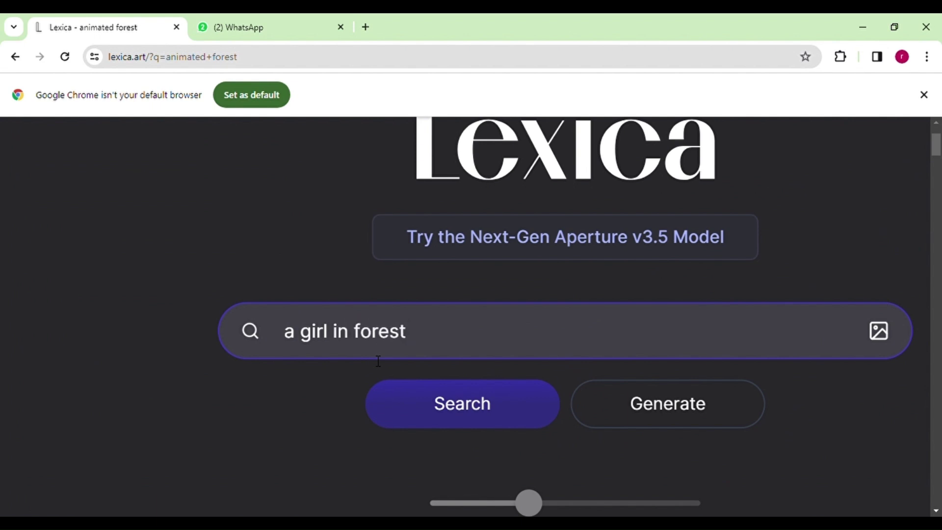
{"action": "left_click", "coordinate": [515, 404]}
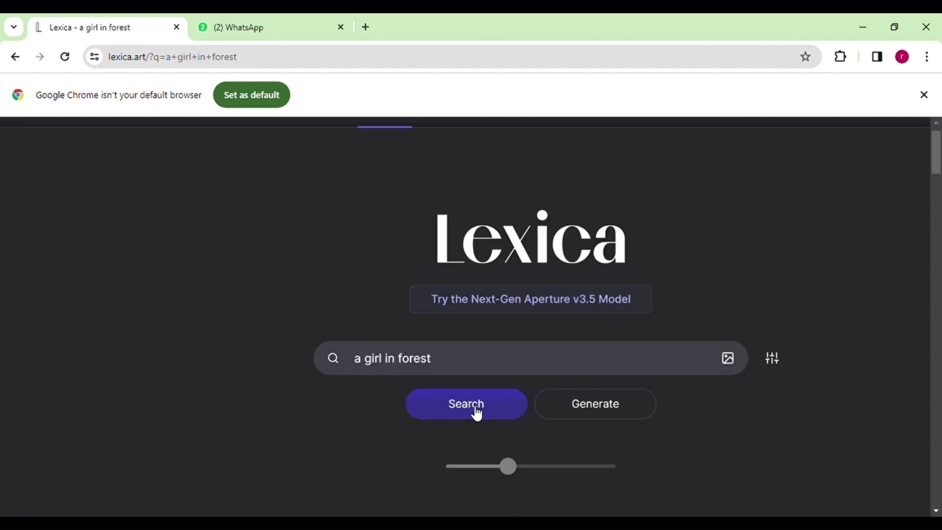
{"action": "left_click_drag", "start_coordinate": [939, 143], "coordinate": [939, 177]}
{"action": "scroll", "coordinate": [939, 177], "scroll_direction": "down", "scroll_amount": 10}
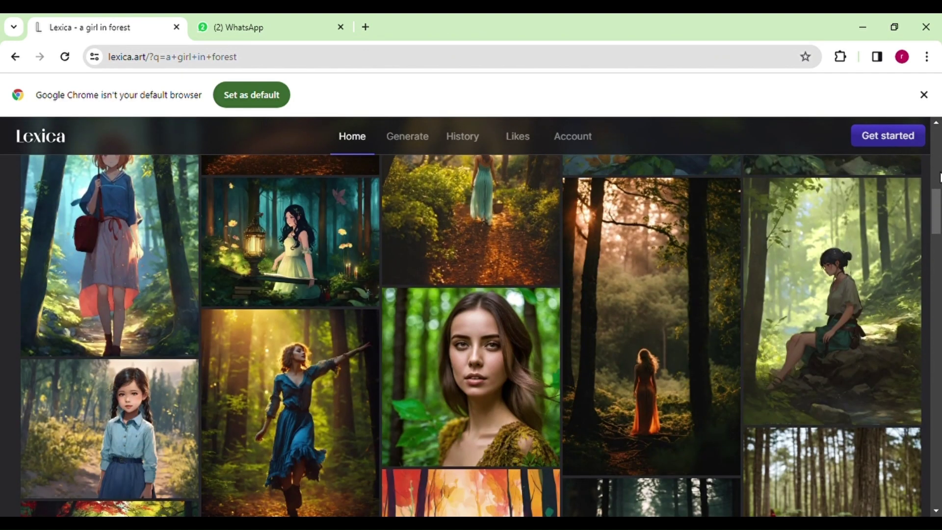
{"action": "scroll", "coordinate": [939, 177], "scroll_direction": "down", "scroll_amount": 4}
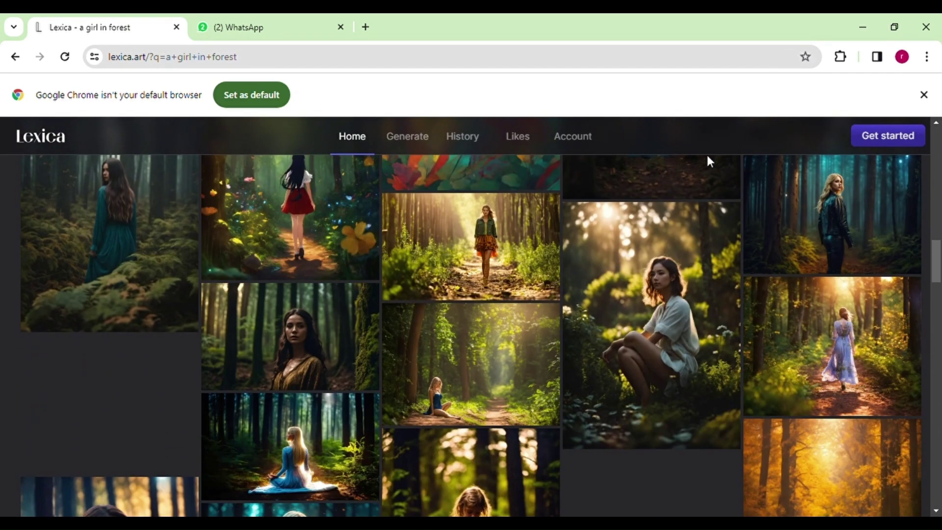
{"action": "left_click", "coordinate": [348, 322]}
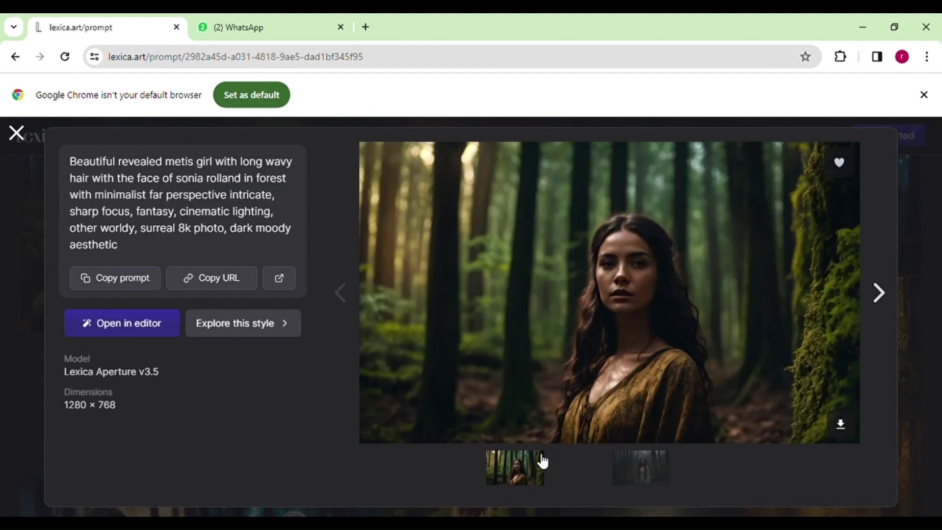
{"action": "left_click", "coordinate": [592, 469]}
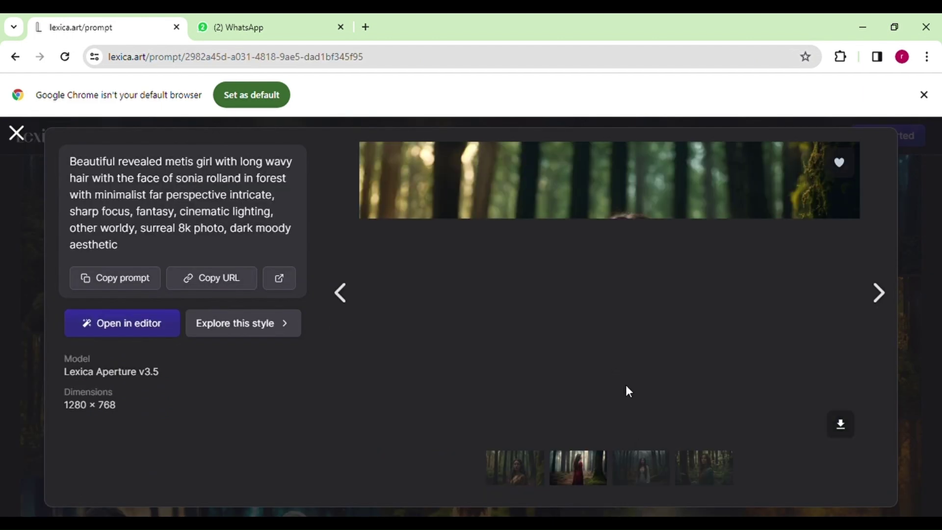
{"action": "left_click", "coordinate": [625, 469]}
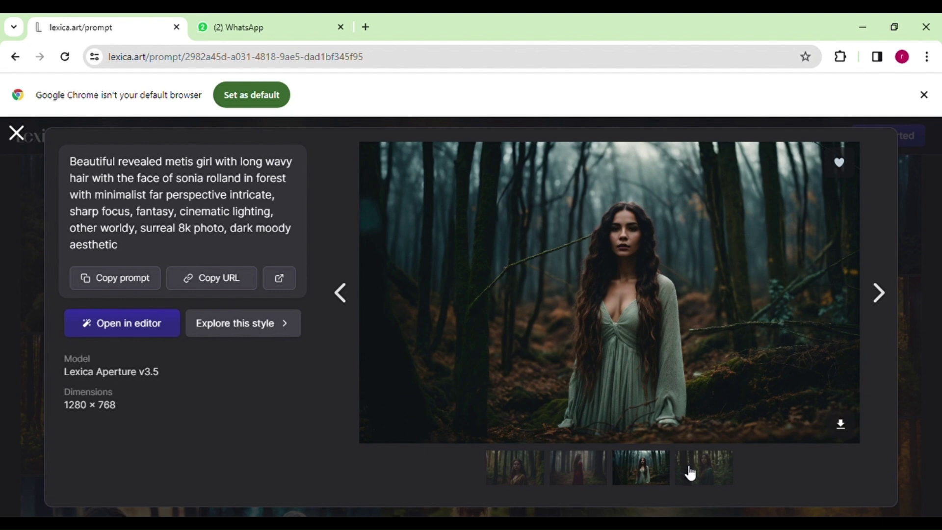
{"action": "left_click", "coordinate": [701, 472]}
{"action": "key", "text": "Escape"}
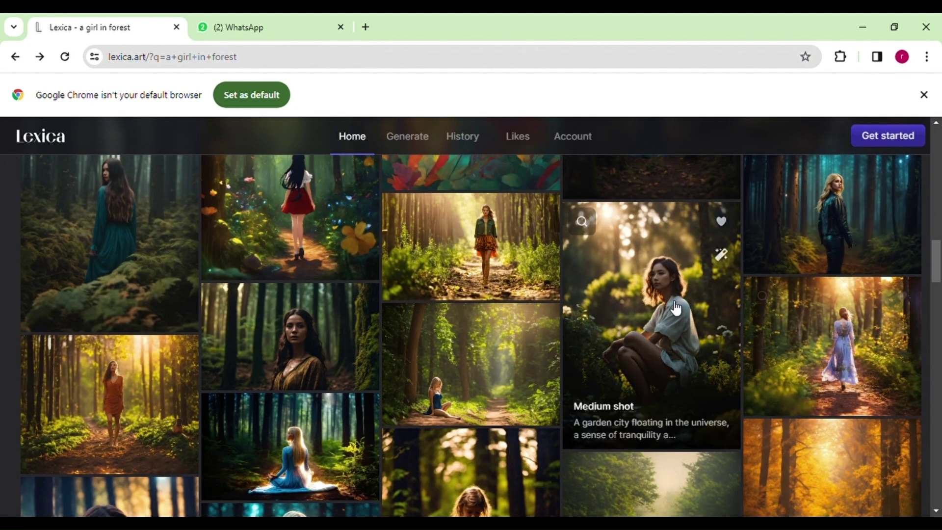
{"action": "scroll", "coordinate": [808, 318], "scroll_direction": "down", "scroll_amount": 1}
{"action": "scroll", "coordinate": [810, 319], "scroll_direction": "down", "scroll_amount": 2}
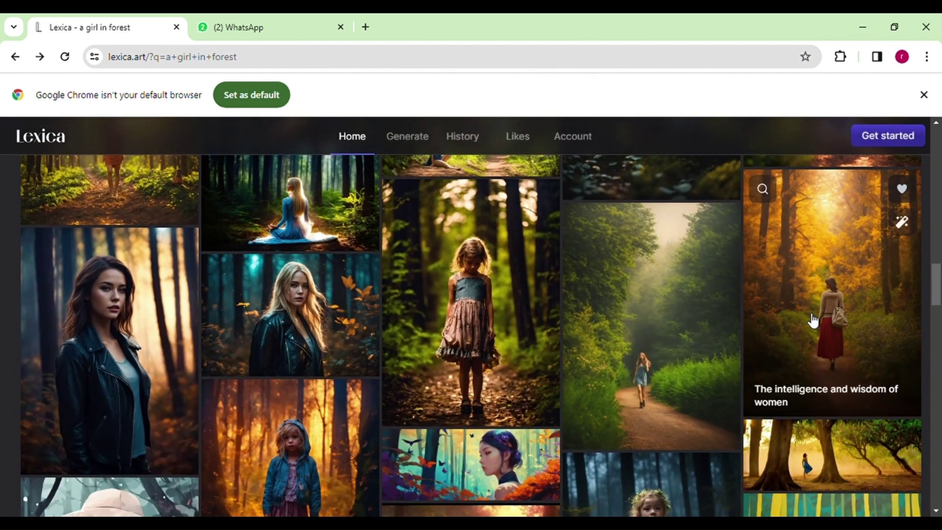
{"action": "left_click", "coordinate": [357, 321]}
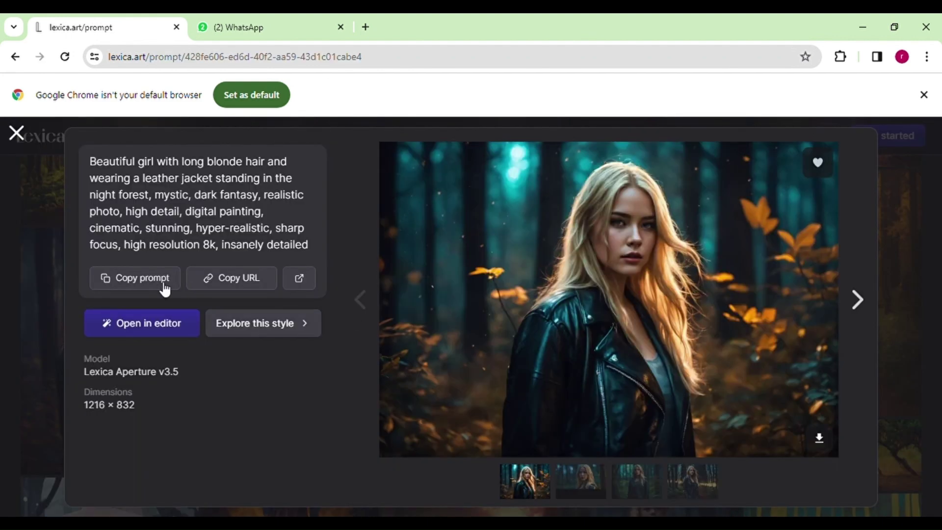
{"action": "left_click", "coordinate": [587, 483]}
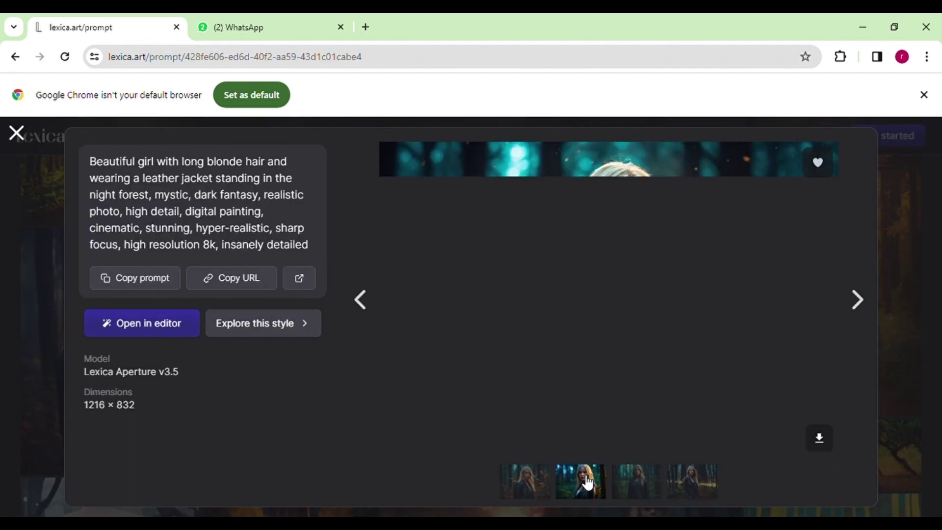
{"action": "left_click", "coordinate": [640, 489]}
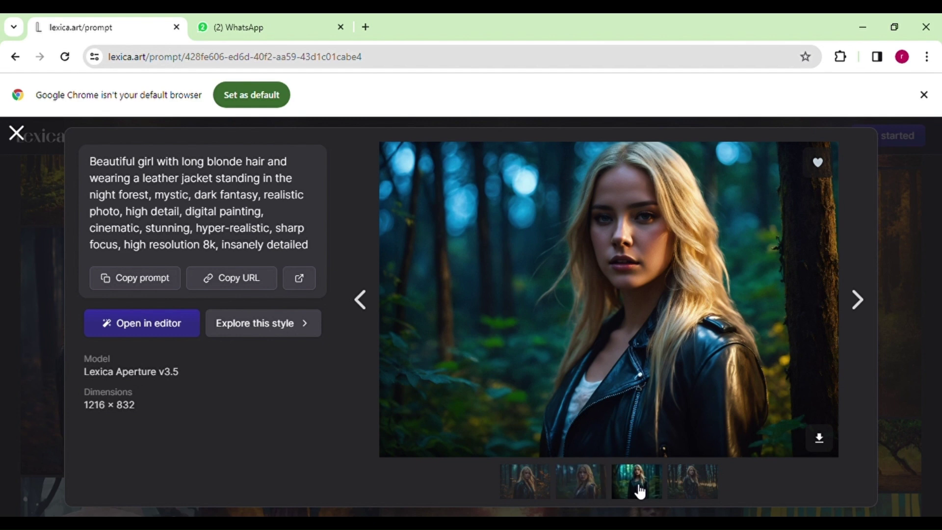
{"action": "left_click", "coordinate": [693, 492]}
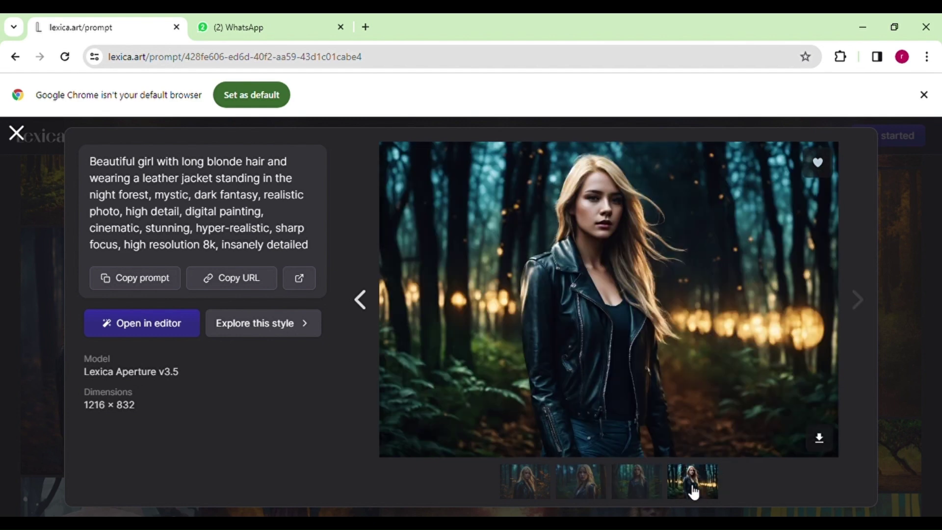
{"action": "left_click", "coordinate": [912, 217]}
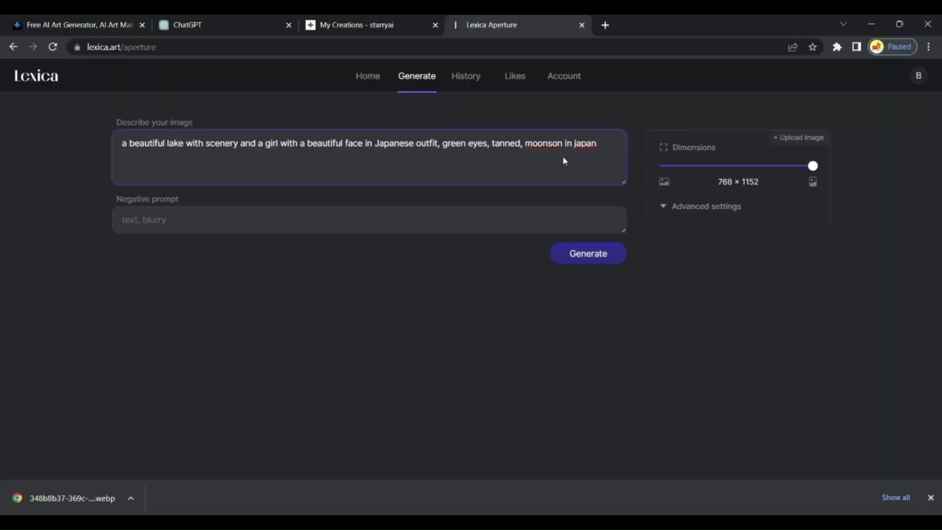
Step: Generate four images from the Japanese lake-and-girl prompt and enlarge the first lake image
{"action": "left_click", "coordinate": [592, 257]}
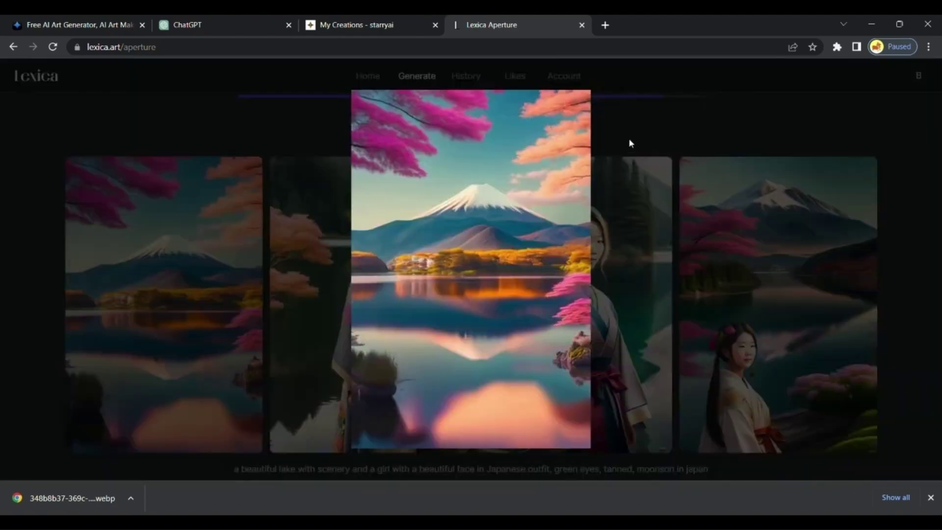
{"action": "left_click", "coordinate": [652, 129]}
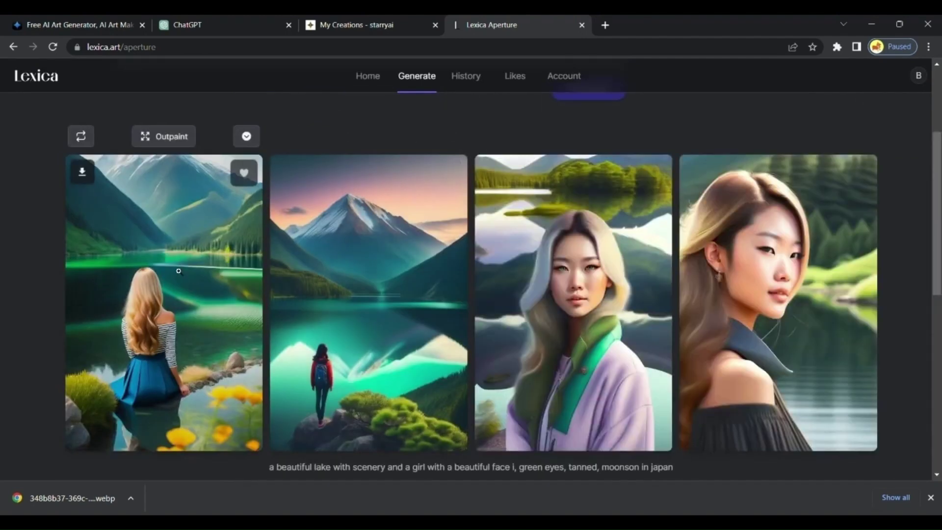
{"action": "left_click", "coordinate": [161, 288]}
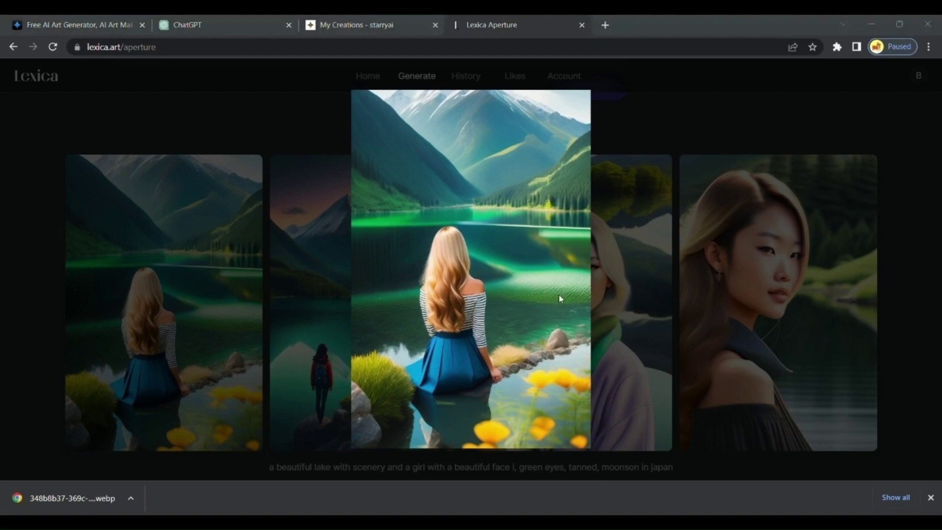
Step: Download the lake image and fix the prompt to 'imaginary colony on mars, high developed, futuristic'
{"action": "left_click", "coordinate": [780, 277]}
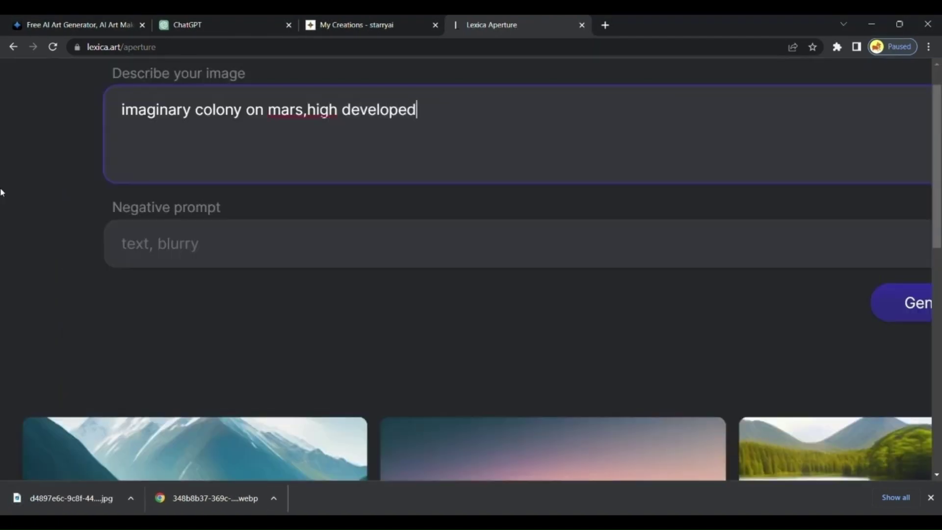
{"action": "key", "text": "Left"}
{"action": "key", "text": "Left"}
{"action": "key", "text": "Right"}
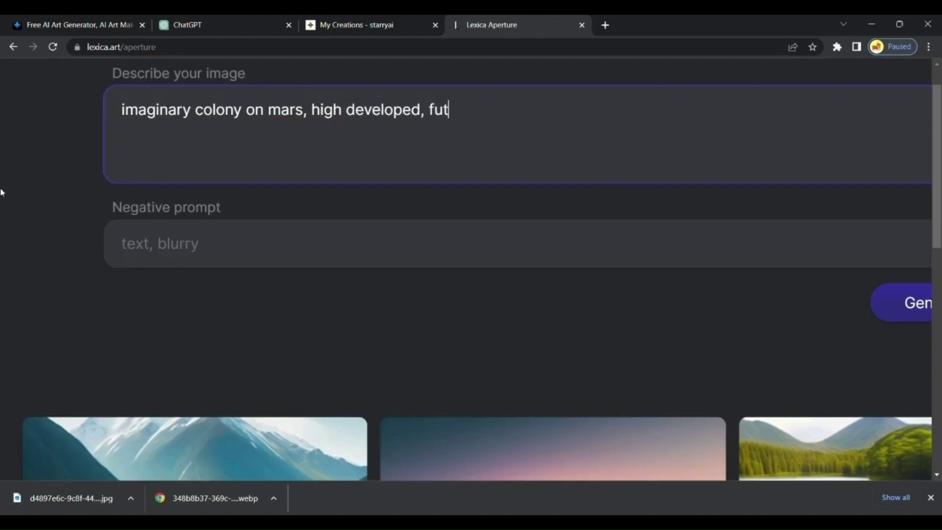
{"action": "type", "text": "tic"}
Step: Generate the Mars colony images and enlarge the left one
{"action": "left_click", "coordinate": [902, 303]}
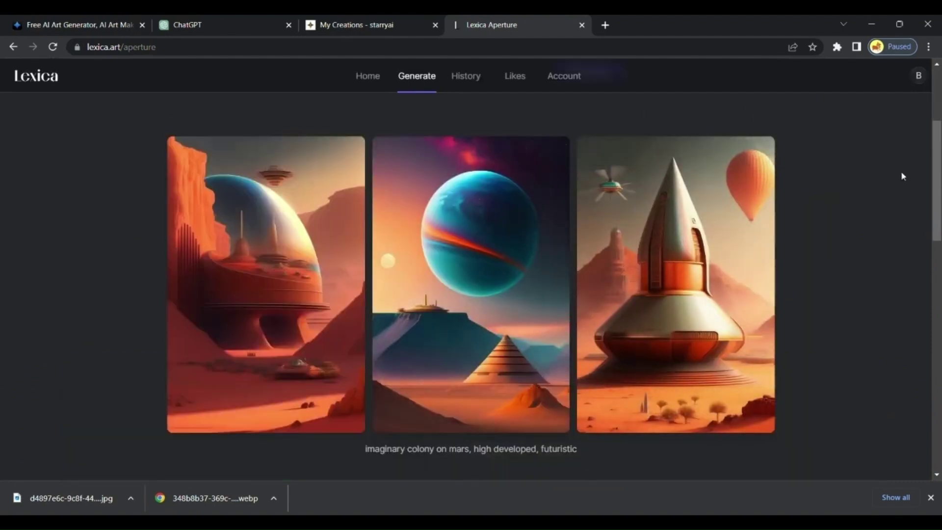
{"action": "scroll", "coordinate": [901, 170], "scroll_direction": "down", "scroll_amount": 3}
{"action": "scroll", "coordinate": [841, 164], "scroll_direction": "up", "scroll_amount": 3}
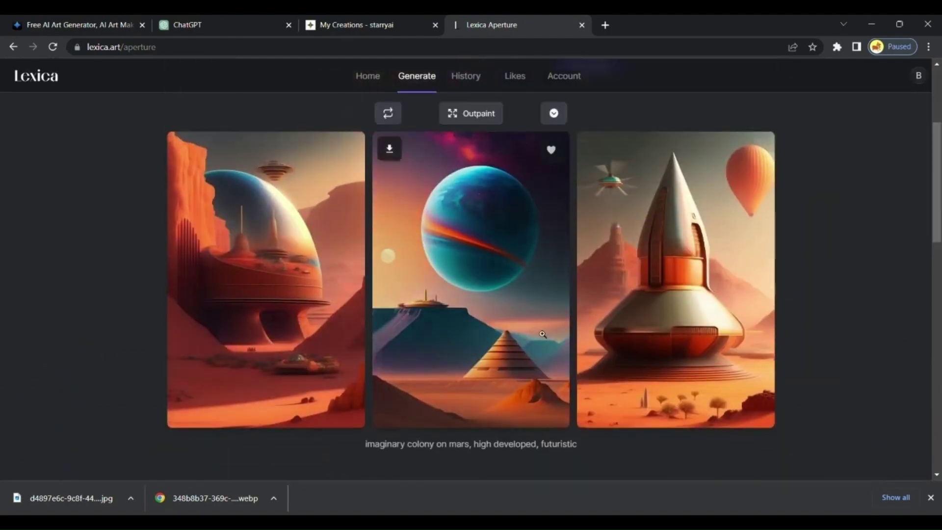
{"action": "left_click", "coordinate": [334, 364]}
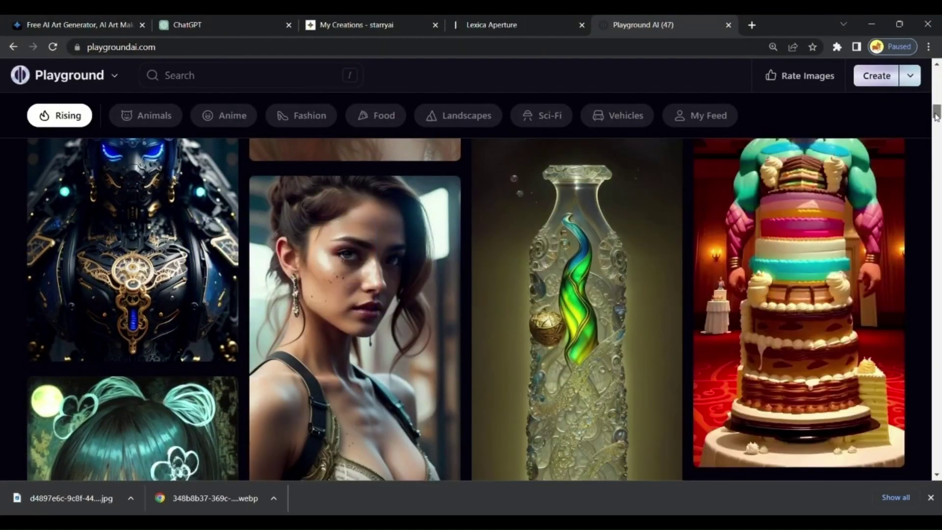
Step: Scroll the Playground AI feed and open the dark-haired woman's portrait post
{"action": "left_click_drag", "start_coordinate": [935, 115], "coordinate": [935, 108]}
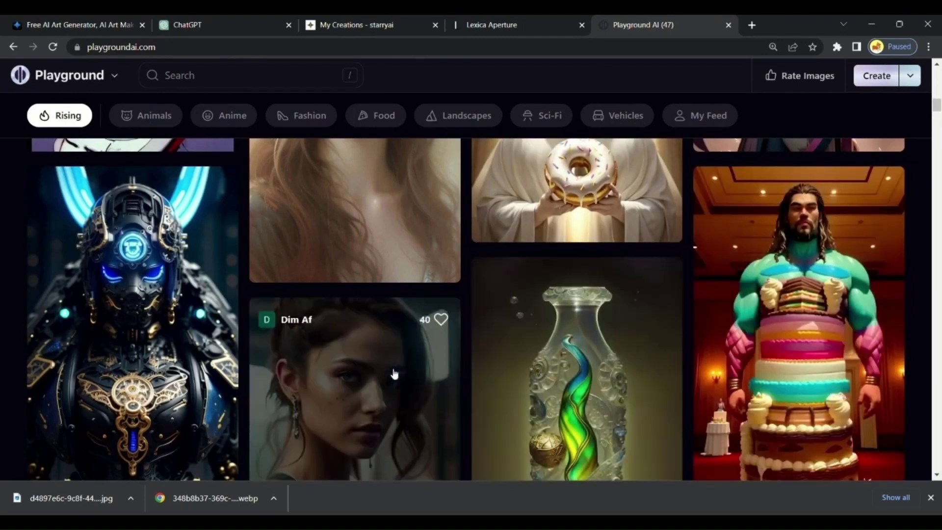
{"action": "left_click", "coordinate": [394, 374]}
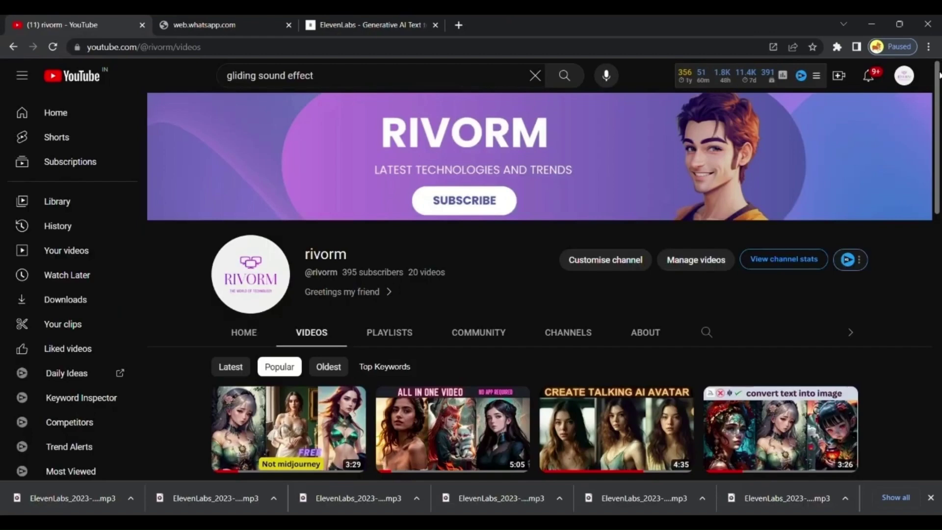
Step: Scroll down the channel's Popular videos to reveal the AI tutorial thumbnails
{"action": "scroll", "coordinate": [939, 76], "scroll_direction": "down", "scroll_amount": 1}
{"action": "scroll", "coordinate": [513, 154], "scroll_direction": "down", "scroll_amount": 4}
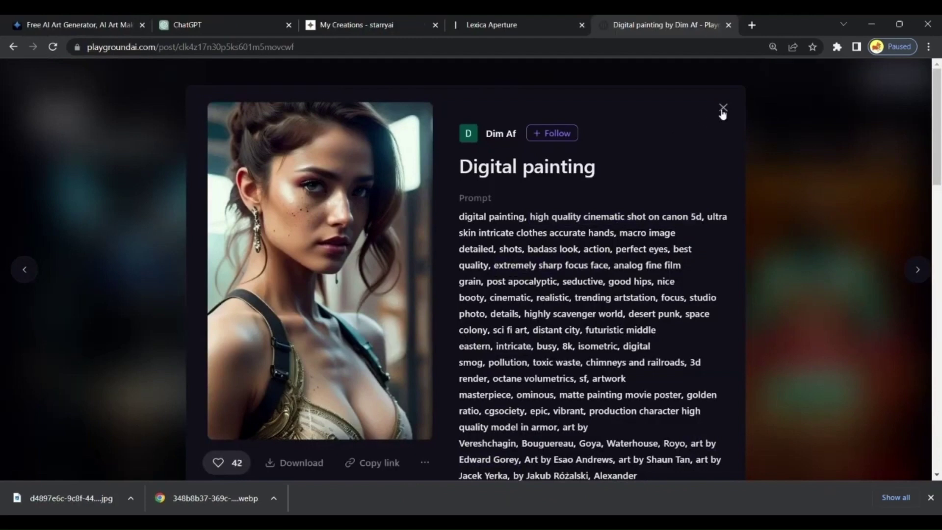
Step: Close the post and start a new Playground AI creation using the ReVAnimated filter
{"action": "left_click", "coordinate": [722, 108]}
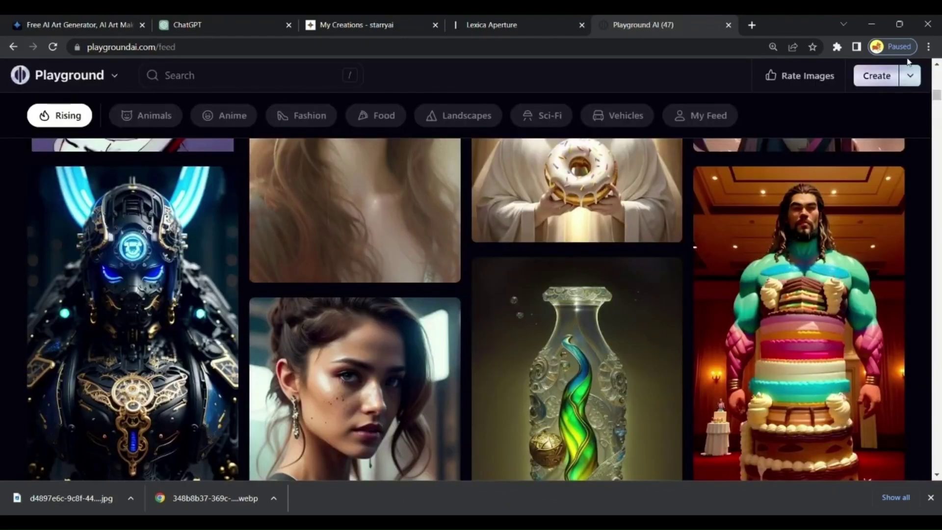
{"action": "left_click_drag", "start_coordinate": [936, 93], "coordinate": [937, 72]}
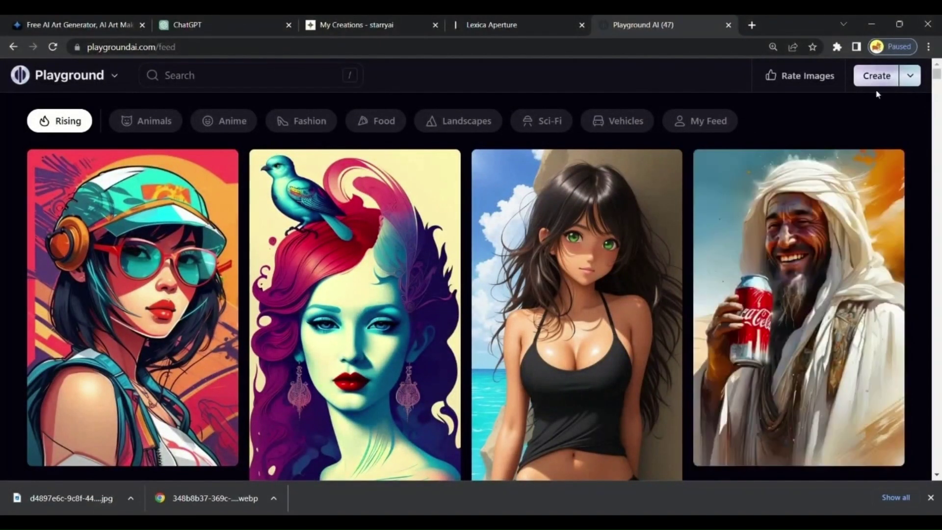
{"action": "left_click", "coordinate": [907, 79]}
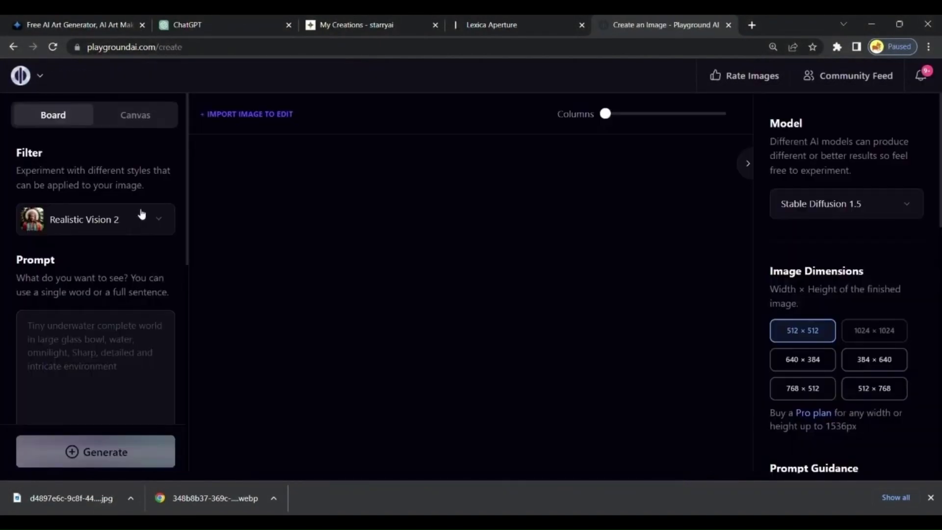
{"action": "left_click", "coordinate": [141, 214]}
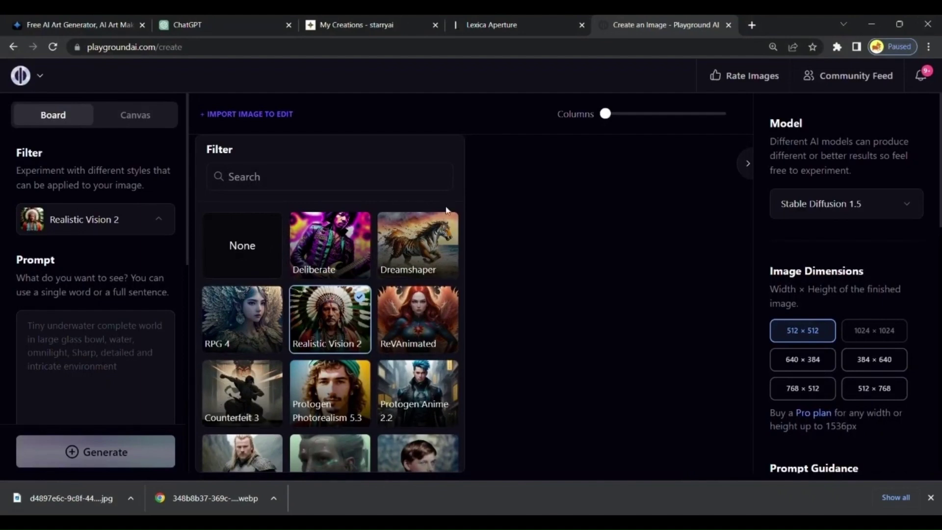
{"action": "left_click", "coordinate": [331, 321]}
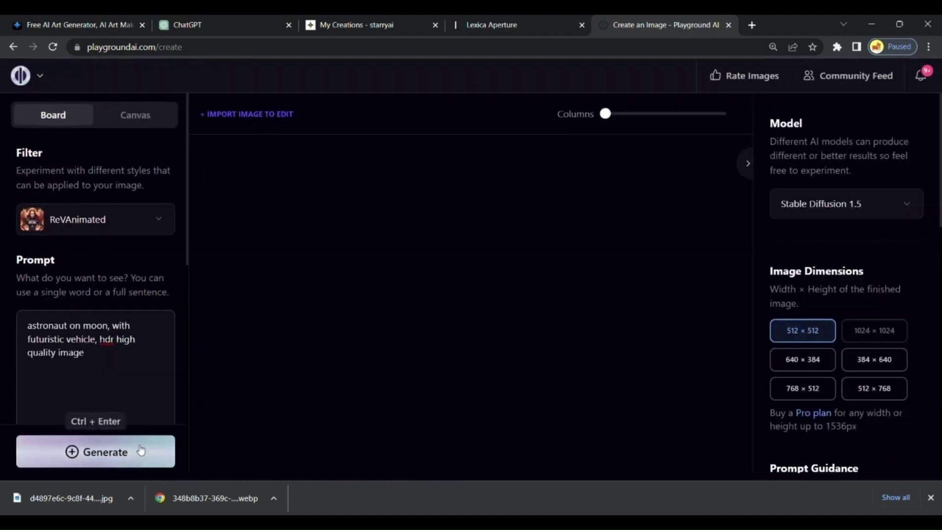
{"action": "scroll", "coordinate": [846, 294], "scroll_direction": "down", "scroll_amount": 10}
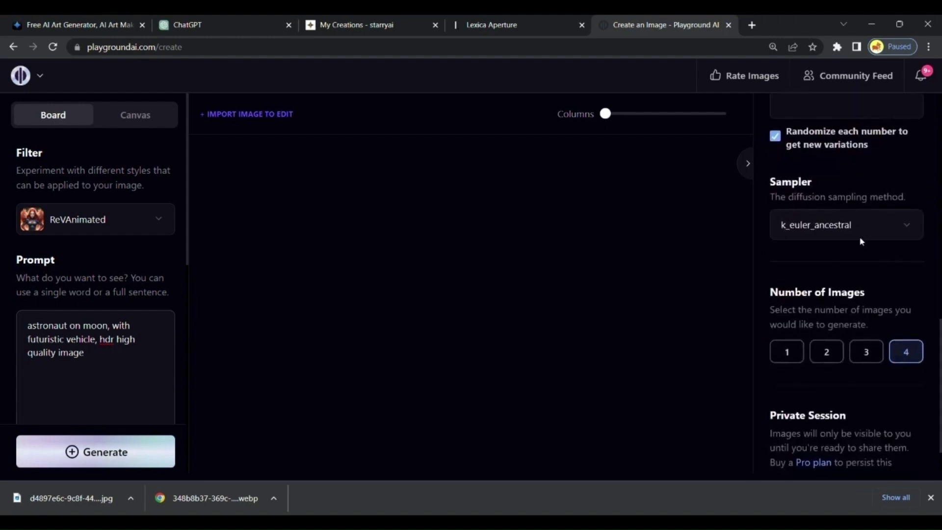
Step: Generate four astronaut-on-the-moon images and scroll through the finished results
{"action": "left_click", "coordinate": [96, 465]}
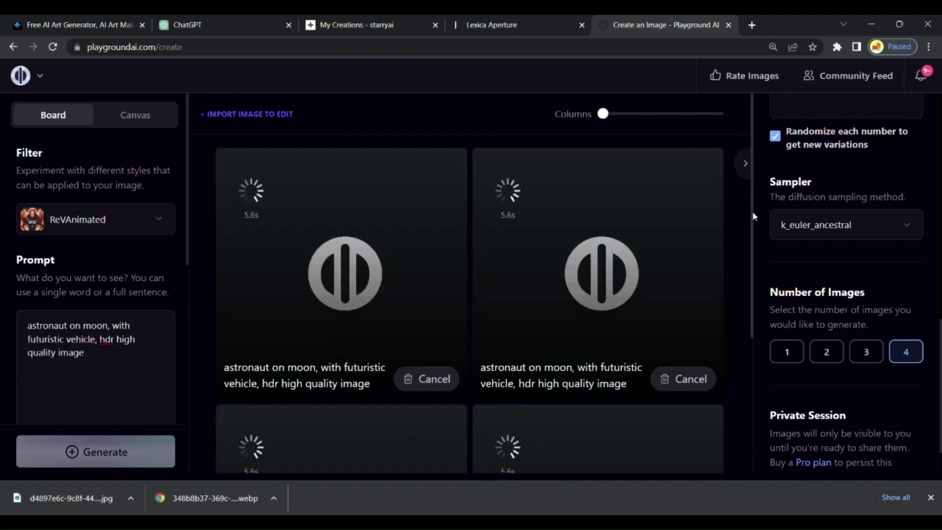
{"action": "left_click_drag", "start_coordinate": [750, 214], "coordinate": [755, 345]}
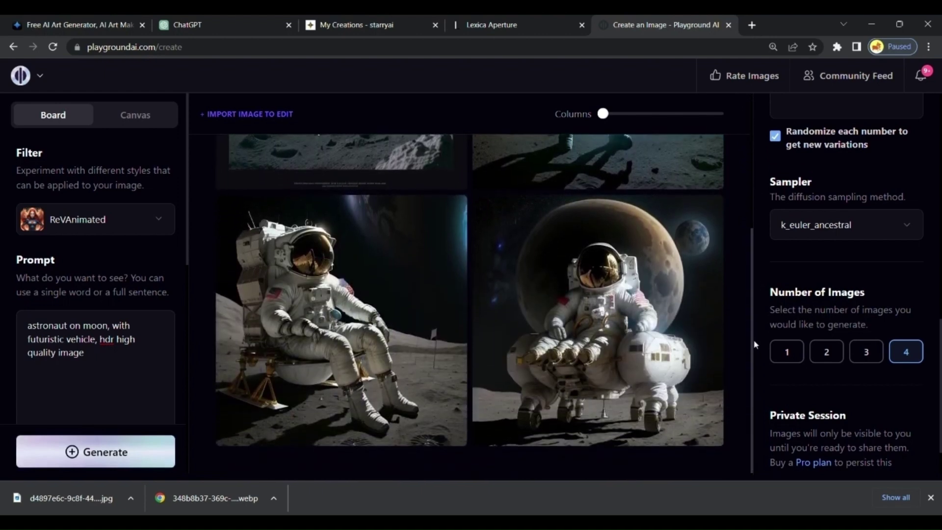
{"action": "mouse_move", "coordinate": [405, 357]}
{"action": "scroll", "coordinate": [734, 101], "scroll_direction": "up", "scroll_amount": 4}
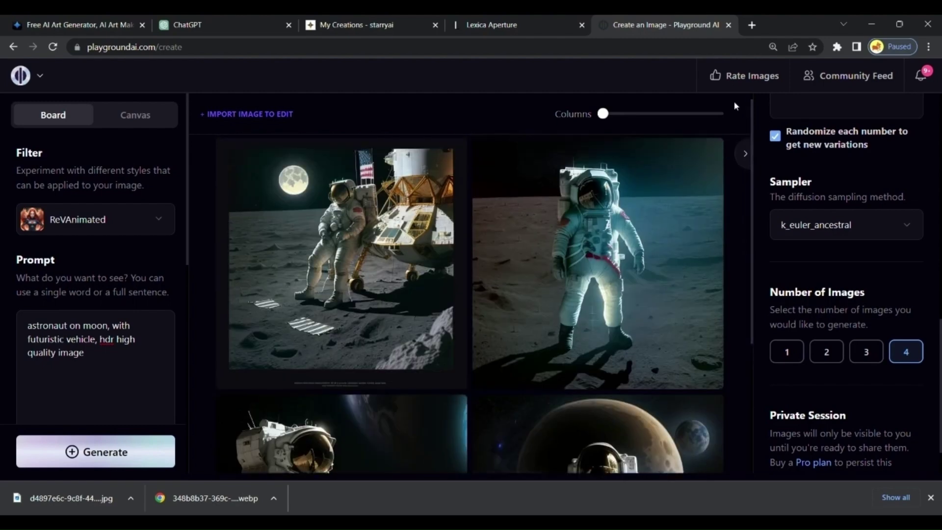
Step: Change 'moon' to 'jupiter' in the prompt and generate the Jupiter astronaut images
{"action": "key", "text": "BackSpace"}
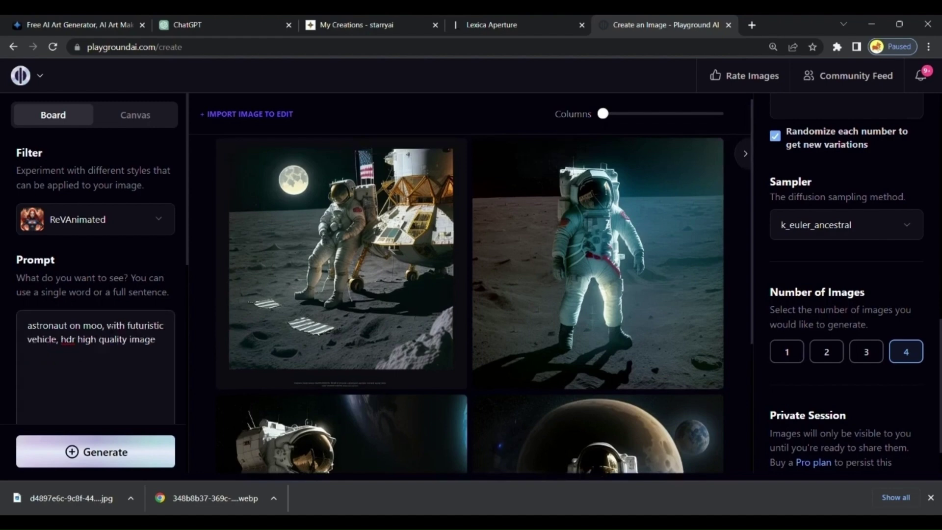
{"action": "type", "text": "jupiter"}
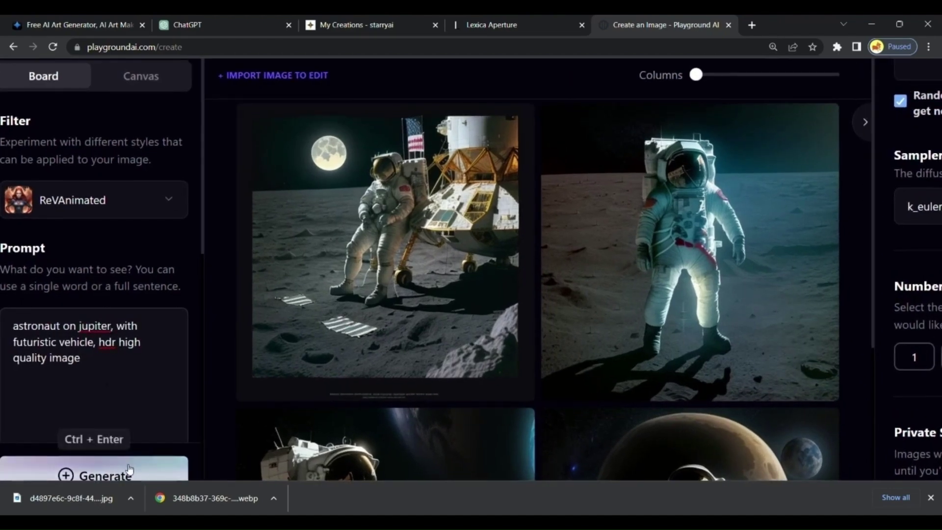
{"action": "left_click", "coordinate": [130, 470]}
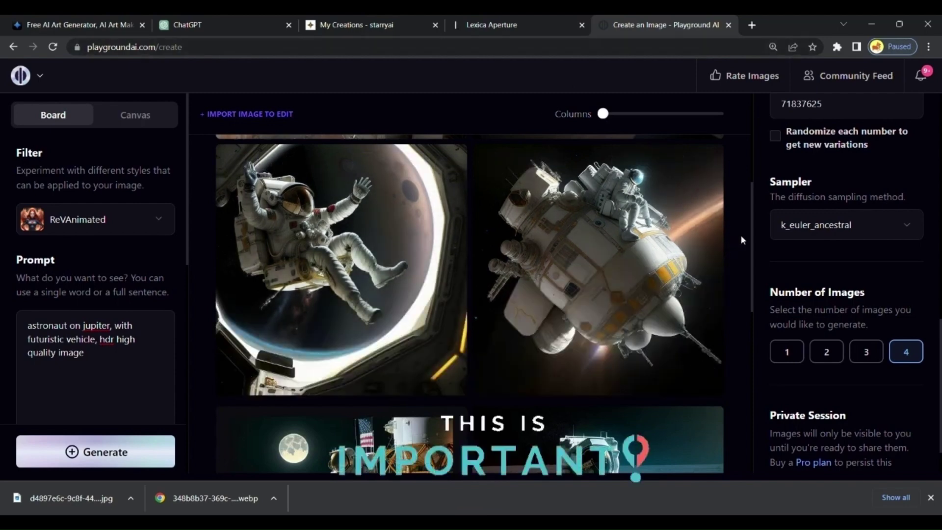
{"action": "scroll", "coordinate": [322, 169], "scroll_direction": "up", "scroll_amount": 5}
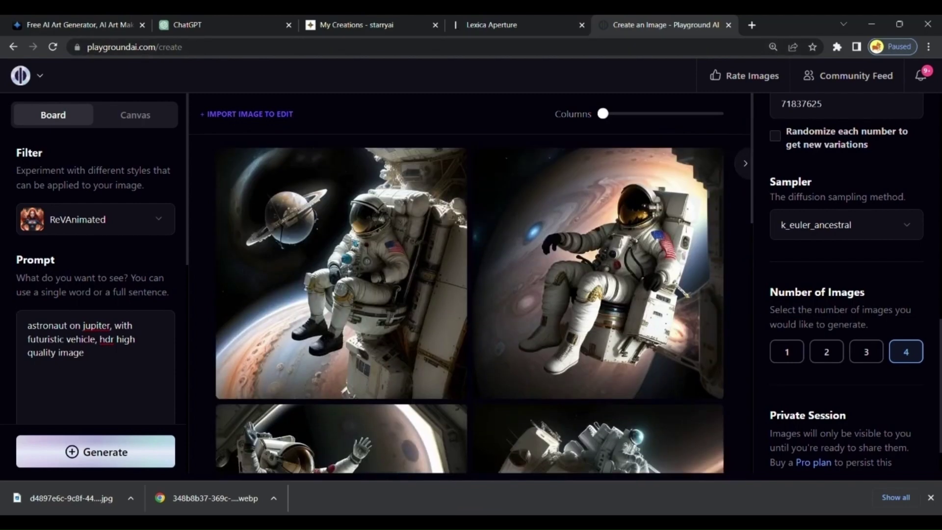
Step: Replace the prompt with 'futuristic girl in futuristic suite, perfect beautiful face'
{"action": "key", "text": "ctrl+a"}
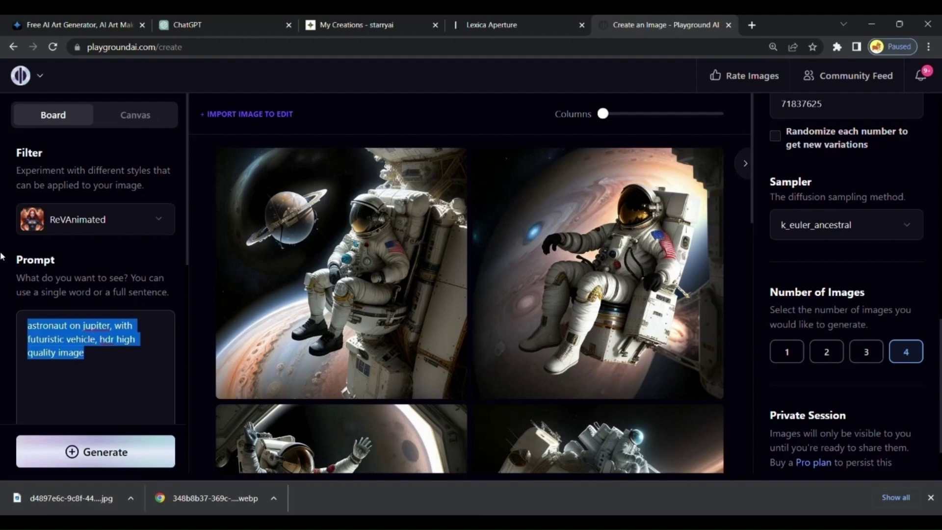
{"action": "type", "text": "fut"}
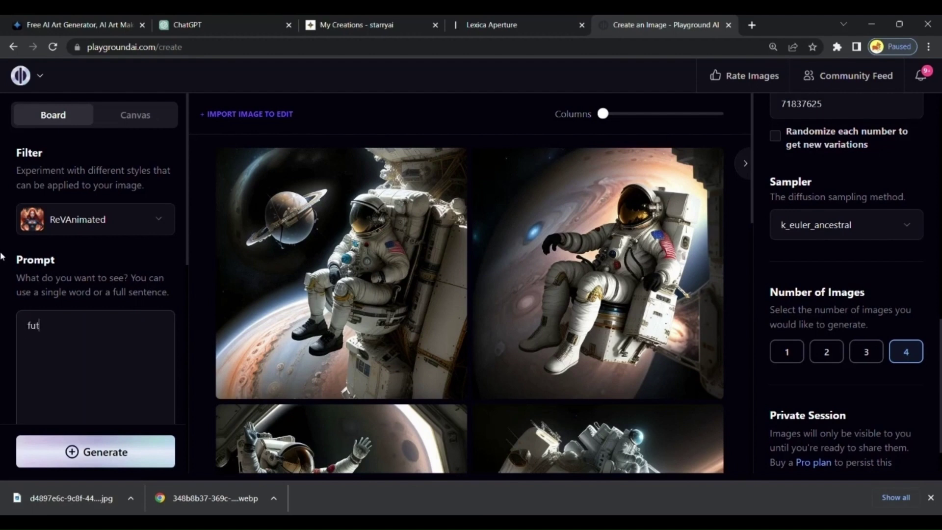
{"action": "type", "text": "ur"}
{"action": "type", "text": "istic girl in futuristic suite, perfect beautiful face"}
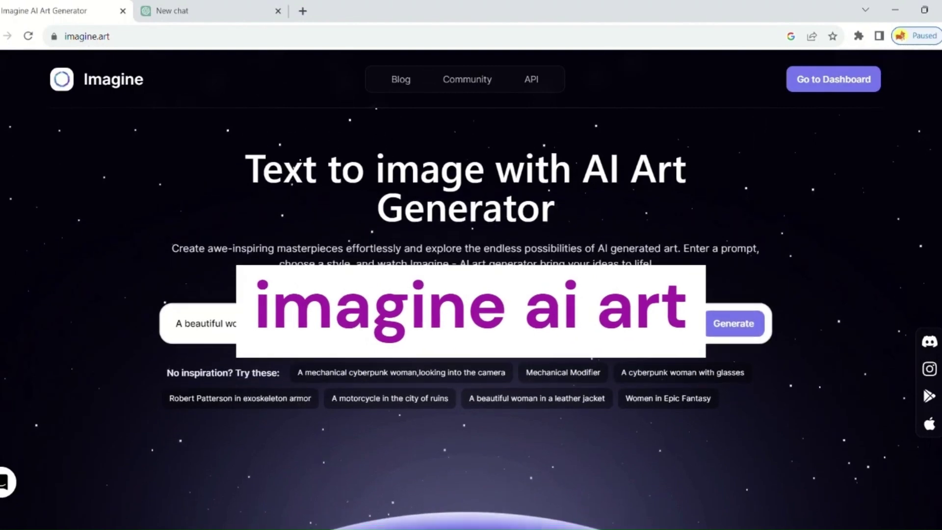
Step: Scroll through the imagine.art landing page to the 'A beautiful woman in a leather jacket' sample prompt
{"action": "scroll", "coordinate": [527, 400], "scroll_direction": "down", "scroll_amount": 10}
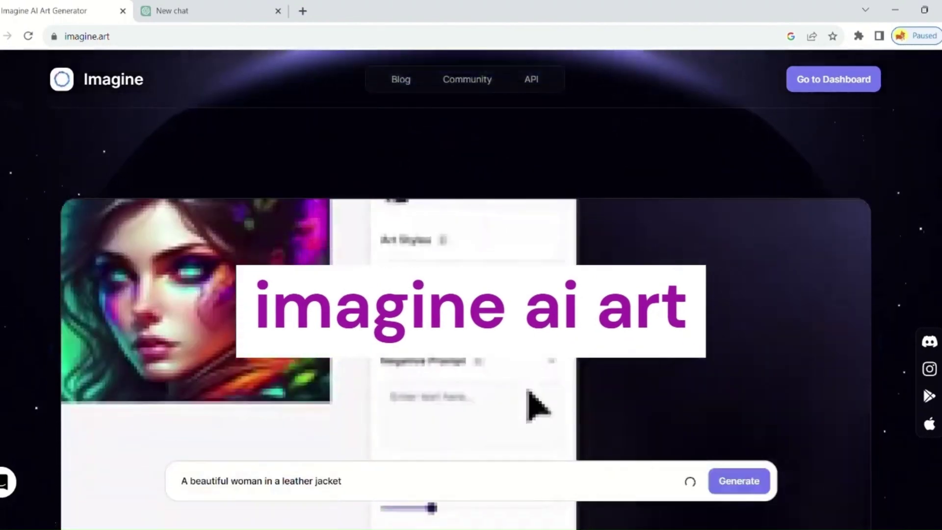
{"action": "scroll", "coordinate": [471, 294], "scroll_direction": "down", "scroll_amount": 10}
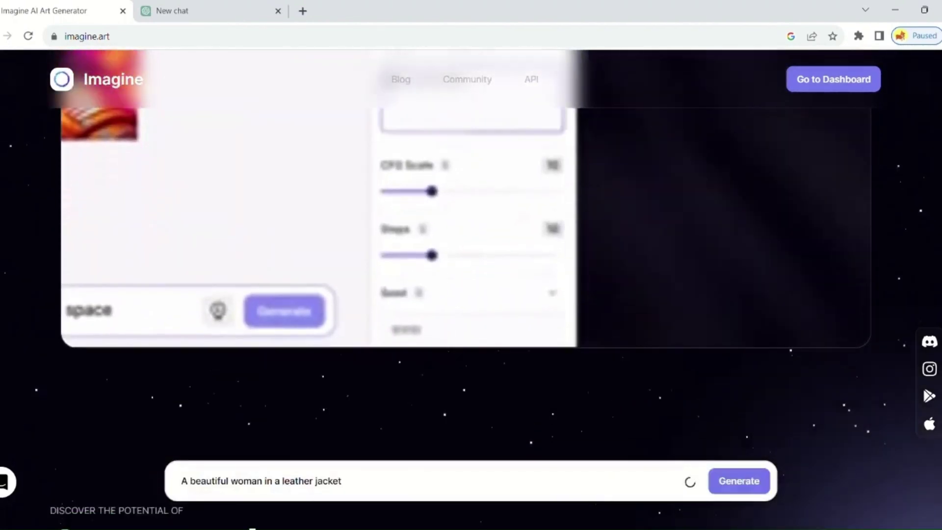
{"action": "scroll", "coordinate": [471, 295], "scroll_direction": "up", "scroll_amount": 3}
{"action": "scroll", "coordinate": [471, 294], "scroll_direction": "down", "scroll_amount": 10}
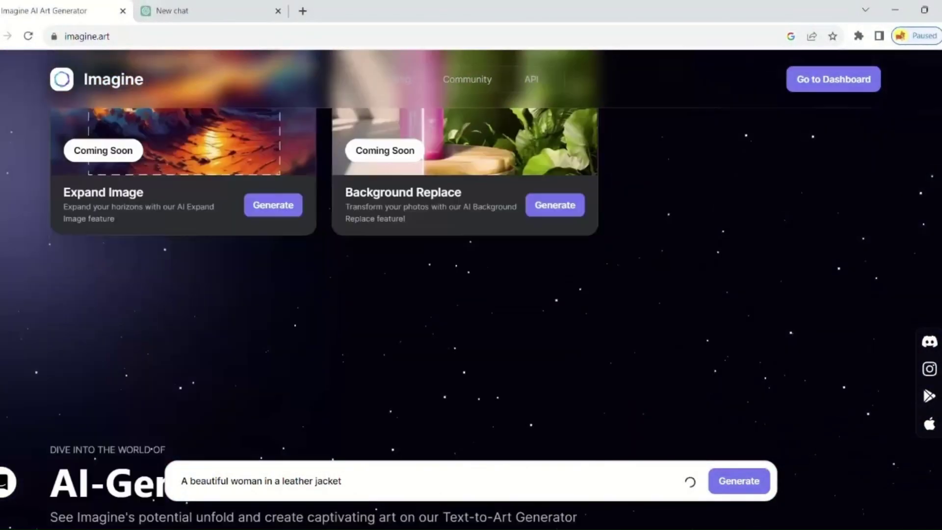
{"action": "scroll", "coordinate": [470, 294], "scroll_direction": "down", "scroll_amount": 4}
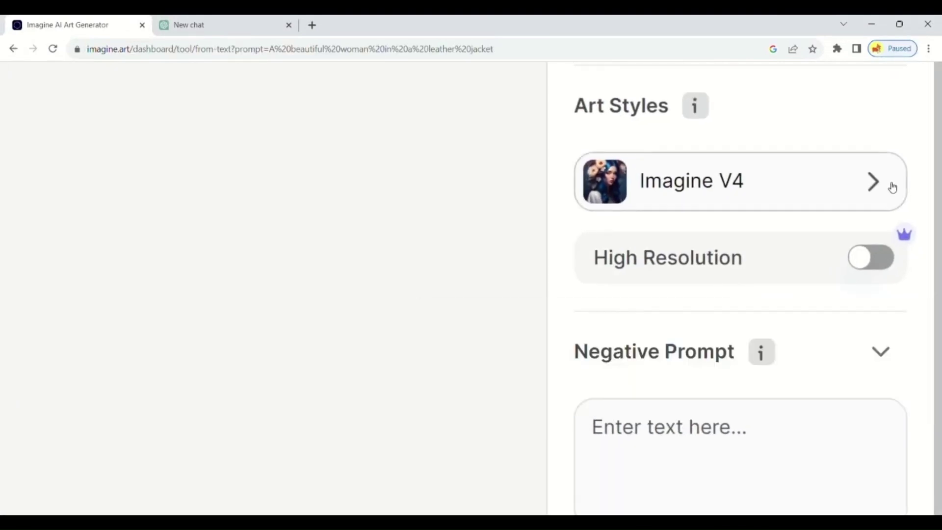
Step: Keep the Imagine V4 art style and generate the leather-jacket woman image
{"action": "left_click", "coordinate": [925, 223]}
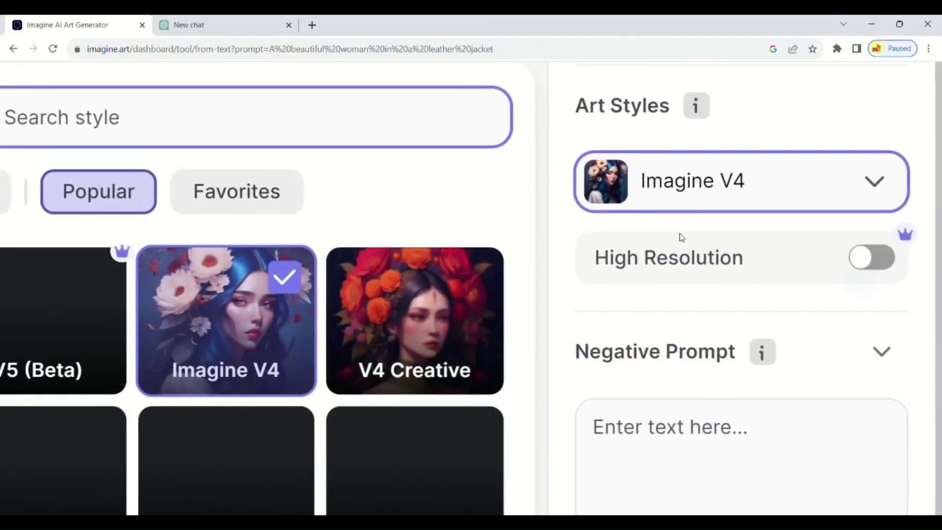
{"action": "scroll", "coordinate": [474, 240], "scroll_direction": "down", "scroll_amount": 1}
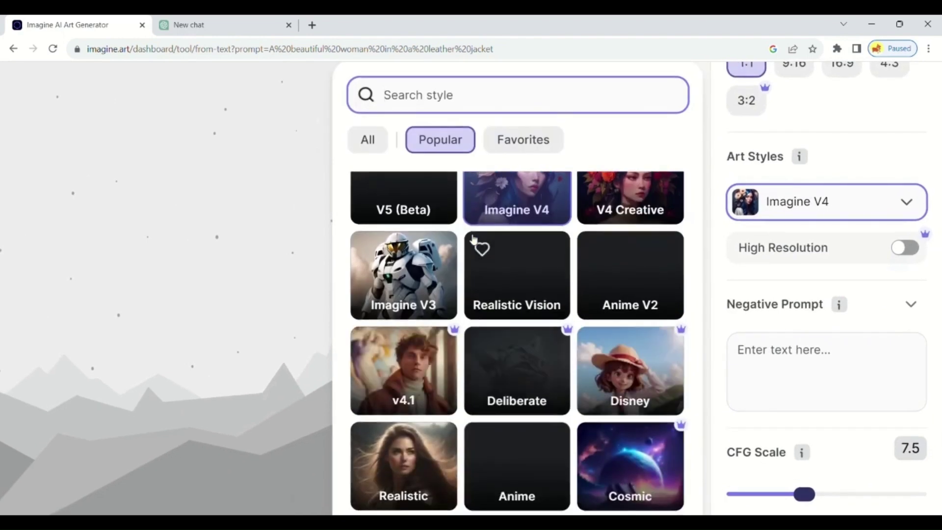
{"action": "scroll", "coordinate": [473, 241], "scroll_direction": "up", "scroll_amount": 1}
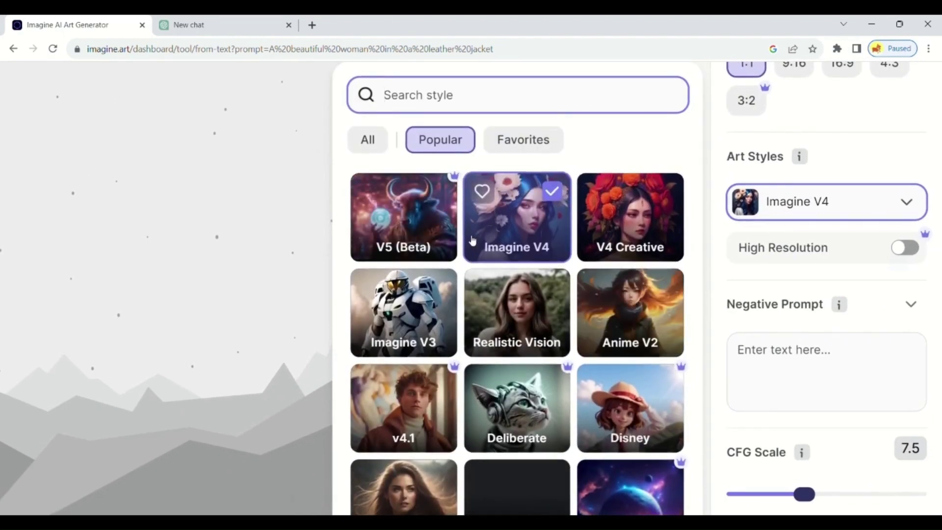
{"action": "left_click", "coordinate": [486, 389]}
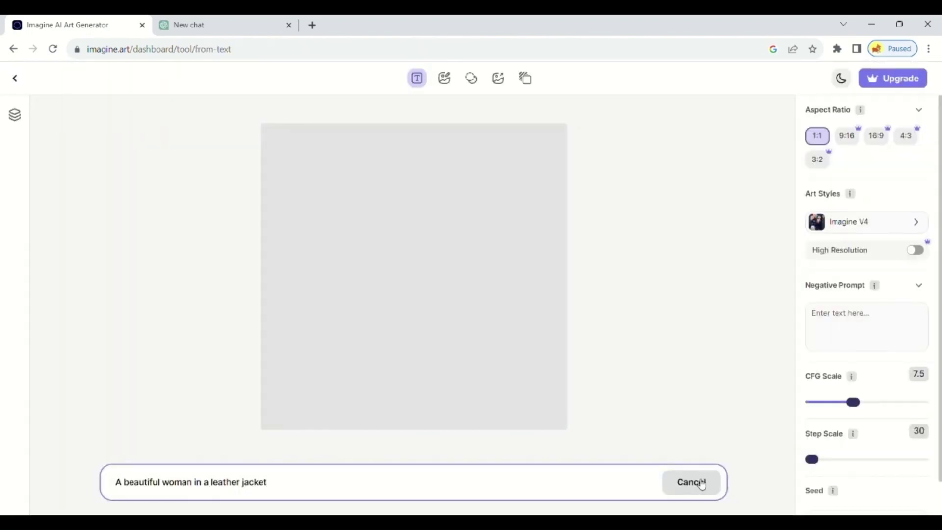
{"action": "mouse_move", "coordinate": [435, 256]}
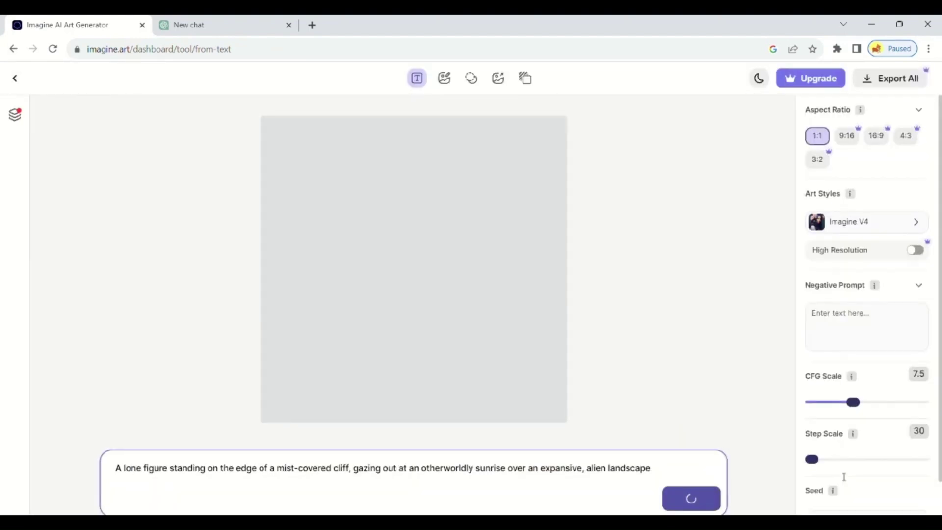
Step: Download the misty-cliff image as PNG, switch the style to Imagine V3, and enlarge the cabin image
{"action": "left_click", "coordinate": [526, 397]}
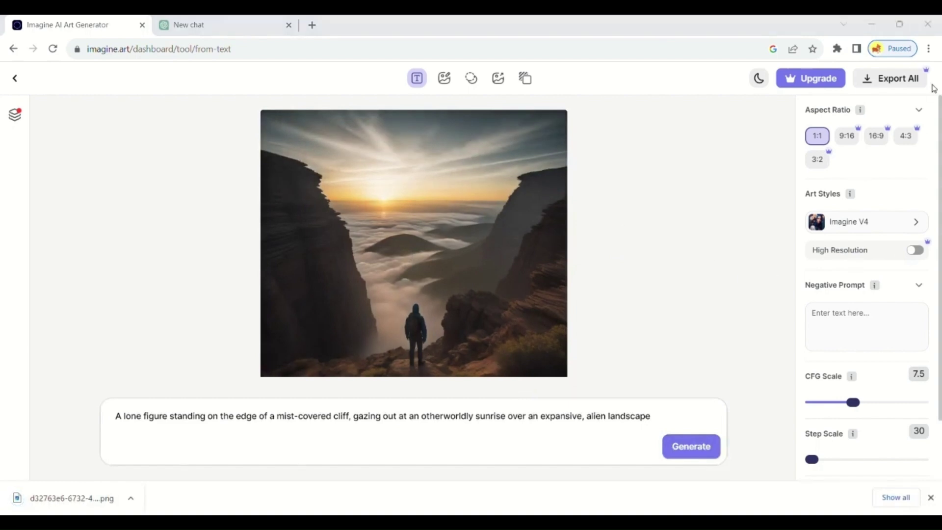
{"action": "left_click", "coordinate": [914, 221]}
{"action": "left_click", "coordinate": [676, 219]}
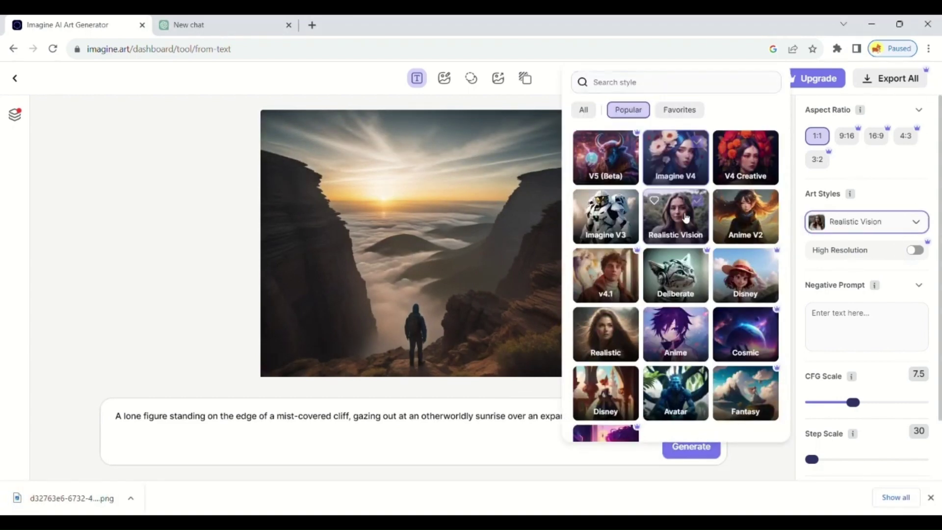
{"action": "left_click", "coordinate": [595, 220]}
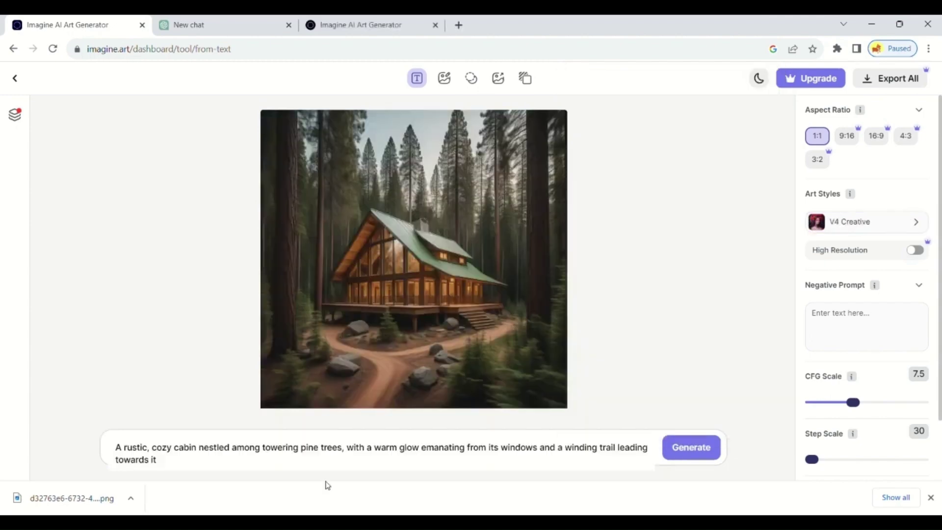
{"action": "left_click", "coordinate": [426, 436]}
{"action": "left_click", "coordinate": [338, 369]}
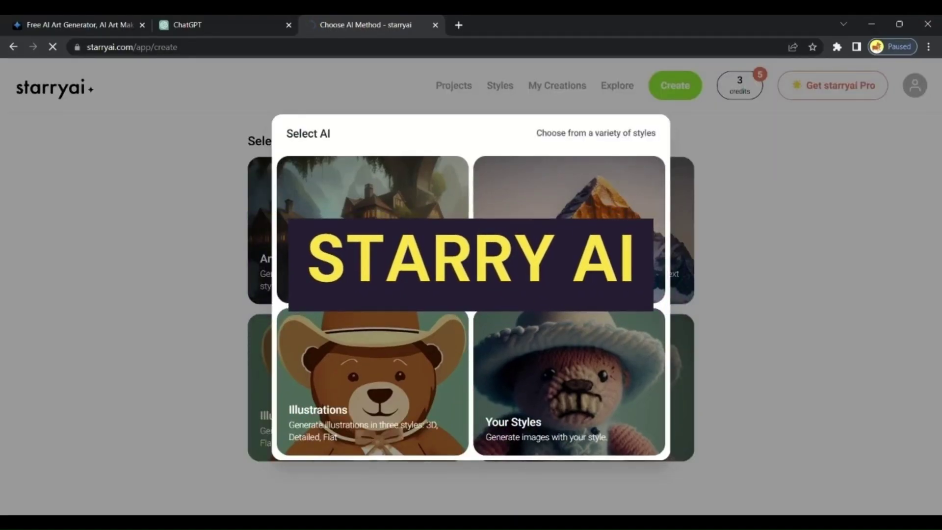
Step: Generate Photos images of a futuristic city with flying cars and people in futuristic suits, and open the result
{"action": "left_click", "coordinate": [538, 263]}
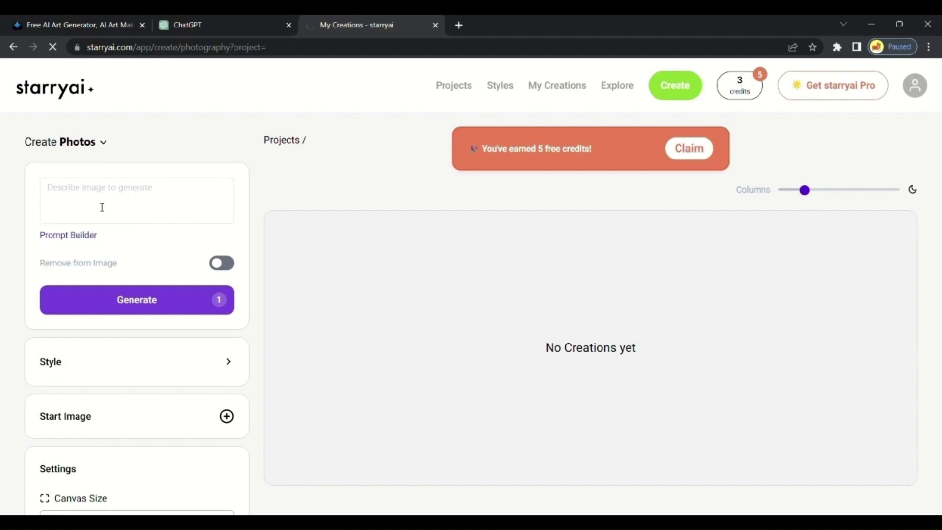
{"action": "type", "text": "beautiful futuristic city with flying cars,humans with futuristic sui"}
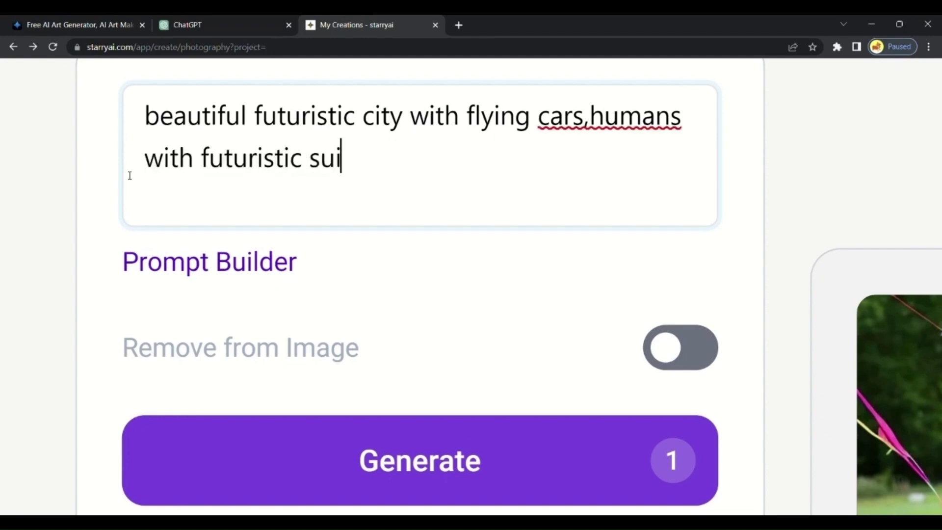
{"action": "type", "text": "t"}
{"action": "left_click", "coordinate": [588, 116]}
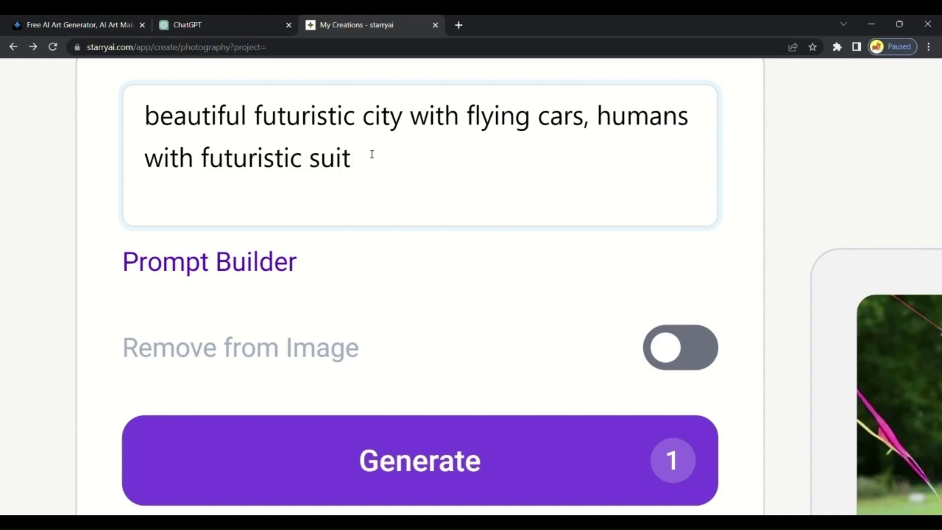
{"action": "left_click", "coordinate": [432, 431]}
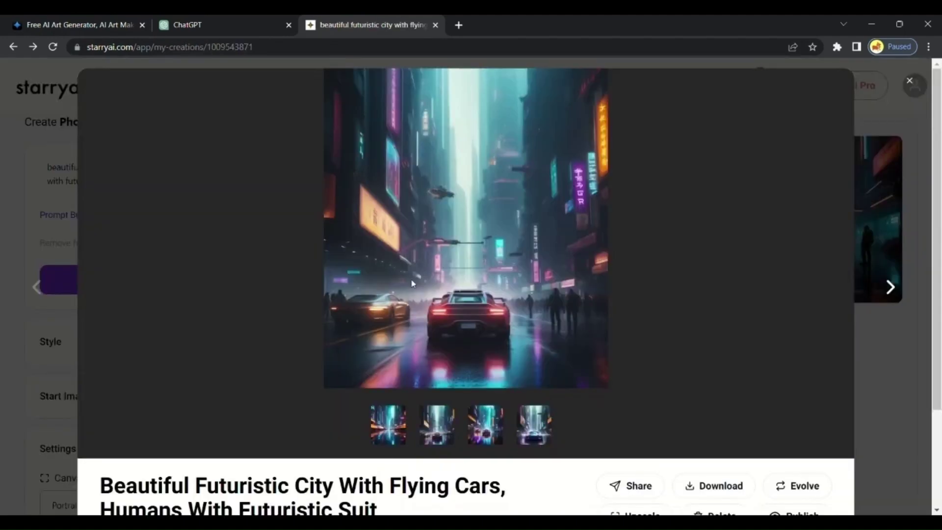
{"action": "left_click", "coordinate": [412, 283]}
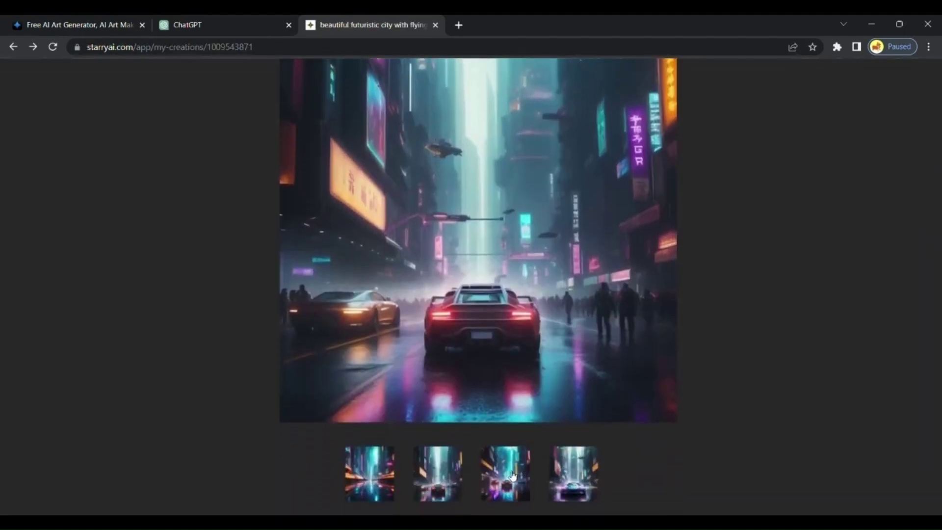
Step: View the third, fourth (car) and first futuristic-city images enlarged to full height
{"action": "left_click", "coordinate": [512, 474]}
{"action": "left_click", "coordinate": [496, 342]}
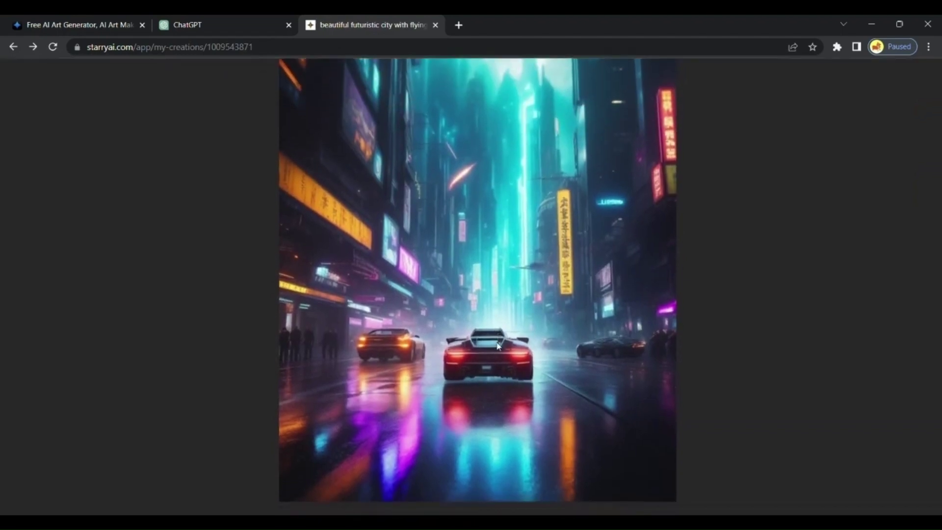
{"action": "scroll", "coordinate": [510, 356], "scroll_direction": "down", "scroll_amount": 2}
{"action": "left_click", "coordinate": [567, 483]}
{"action": "left_click", "coordinate": [566, 483]}
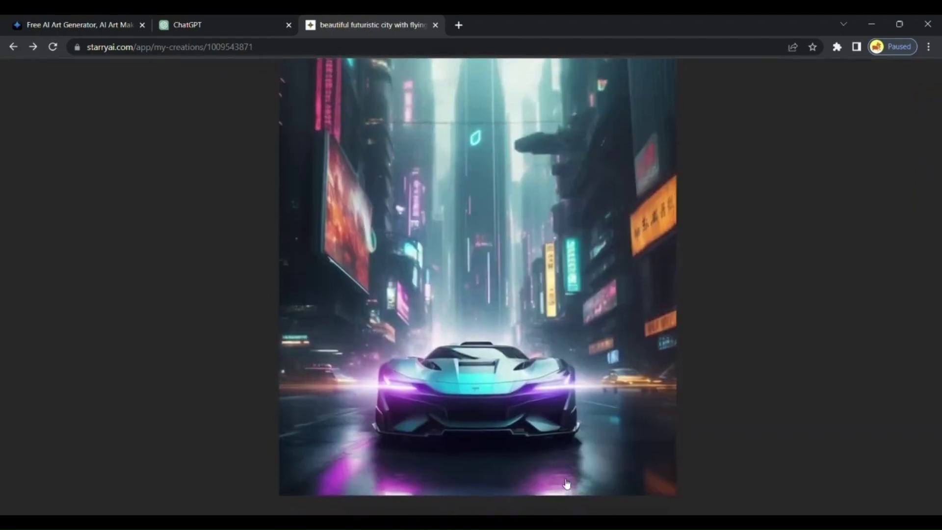
{"action": "left_click", "coordinate": [566, 483]}
{"action": "left_click", "coordinate": [370, 455]}
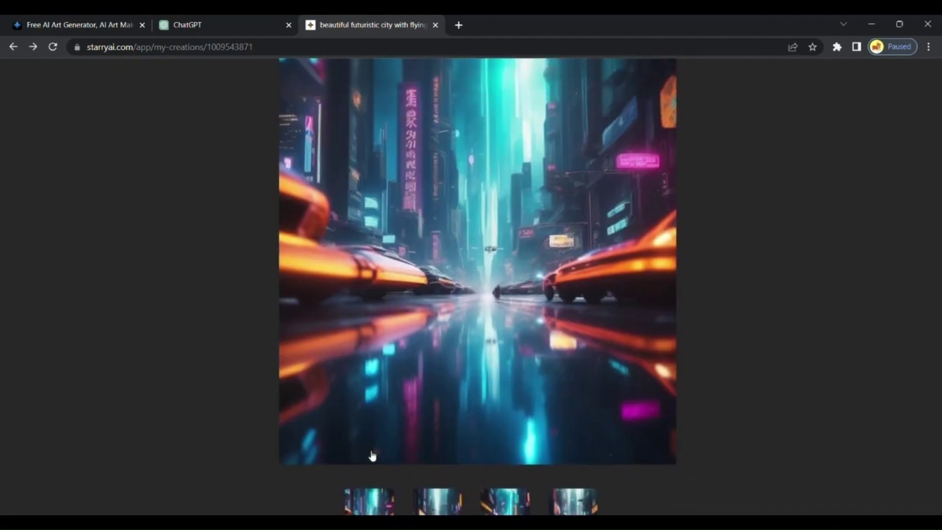
Step: Open the earlier 'In the distant future' creation and view its soldier and city-street variations
{"action": "left_click", "coordinate": [369, 455]}
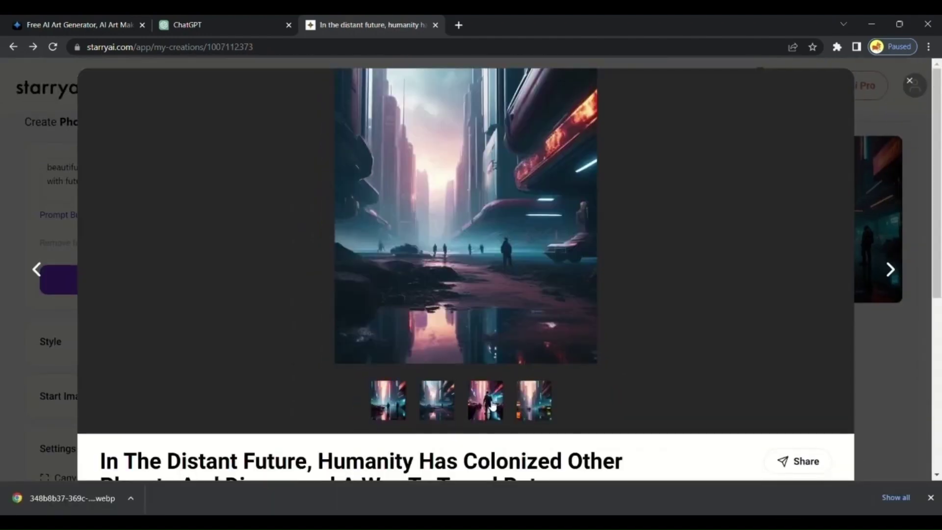
{"action": "left_click", "coordinate": [494, 405]}
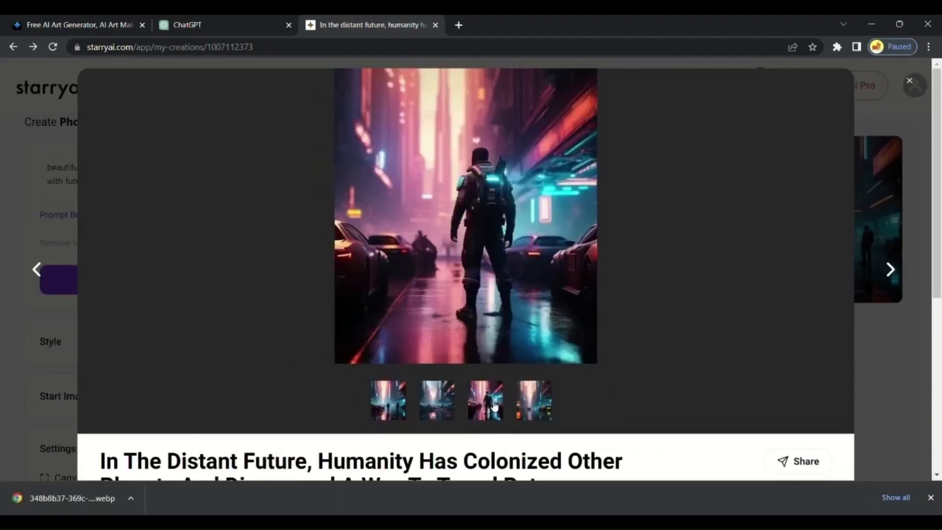
{"action": "left_click", "coordinate": [528, 411]}
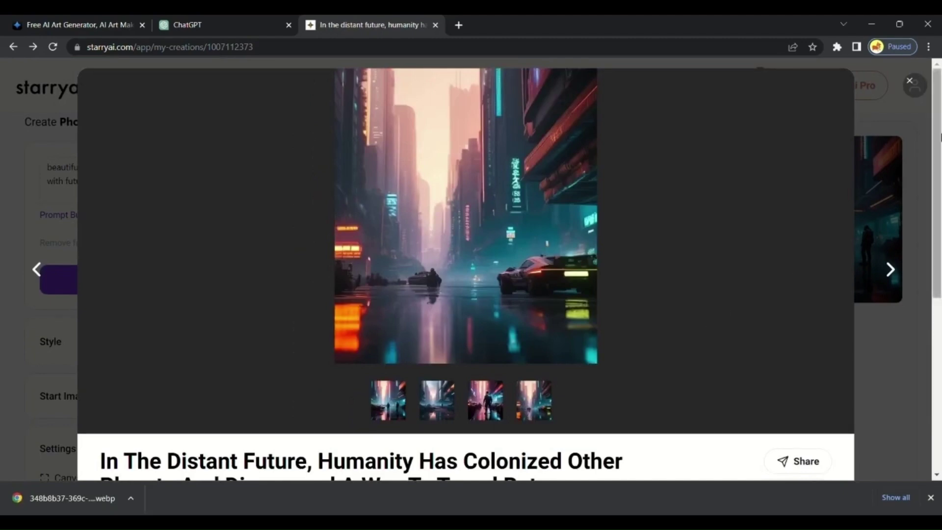